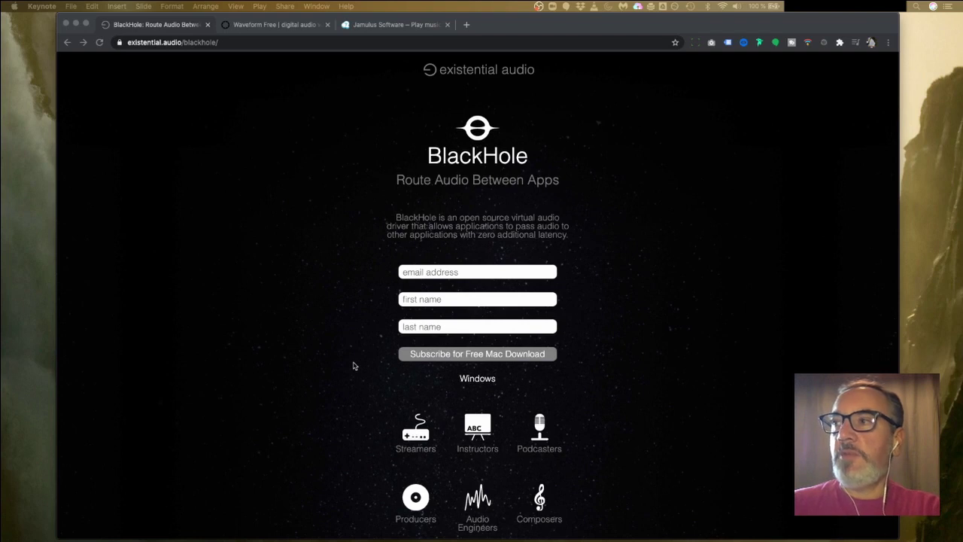
Scroll through the BlackHole download page in Chrome.
scroll(353, 366, "down", 5)
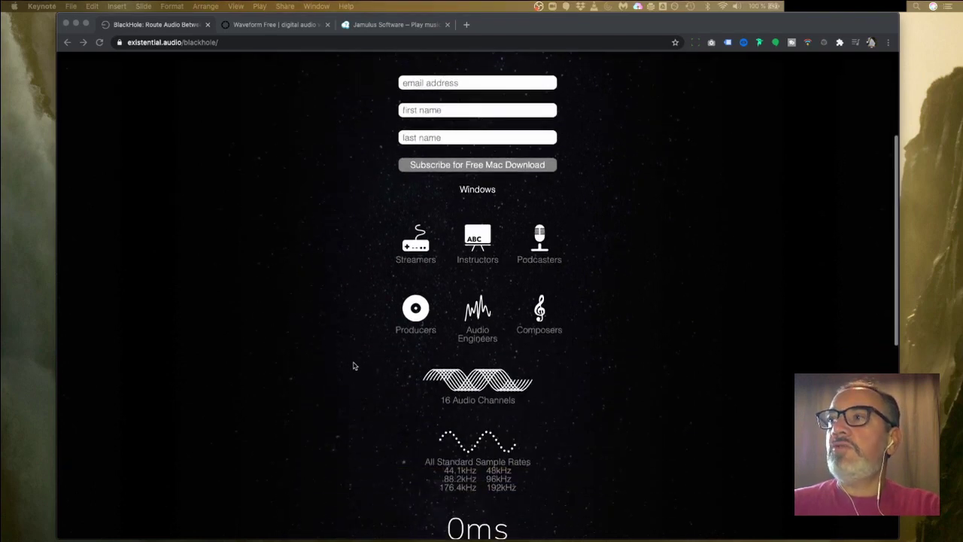
scroll(352, 365, "down", 5)
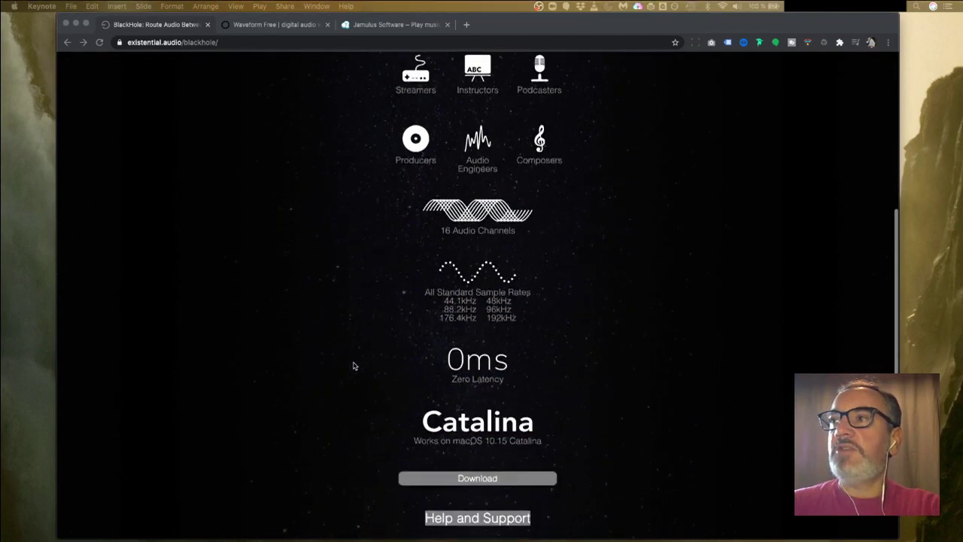
scroll(353, 365, "down", 5)
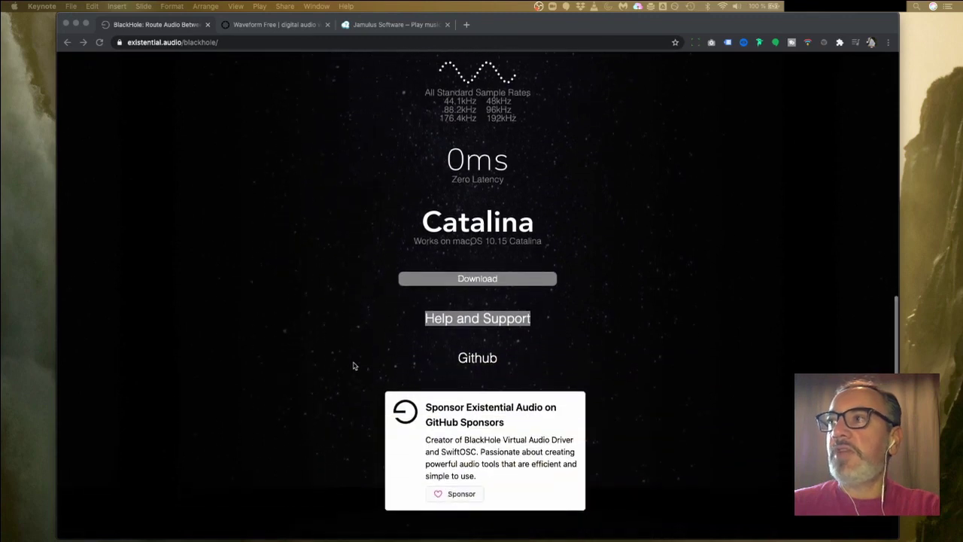
scroll(353, 366, "up", 15)
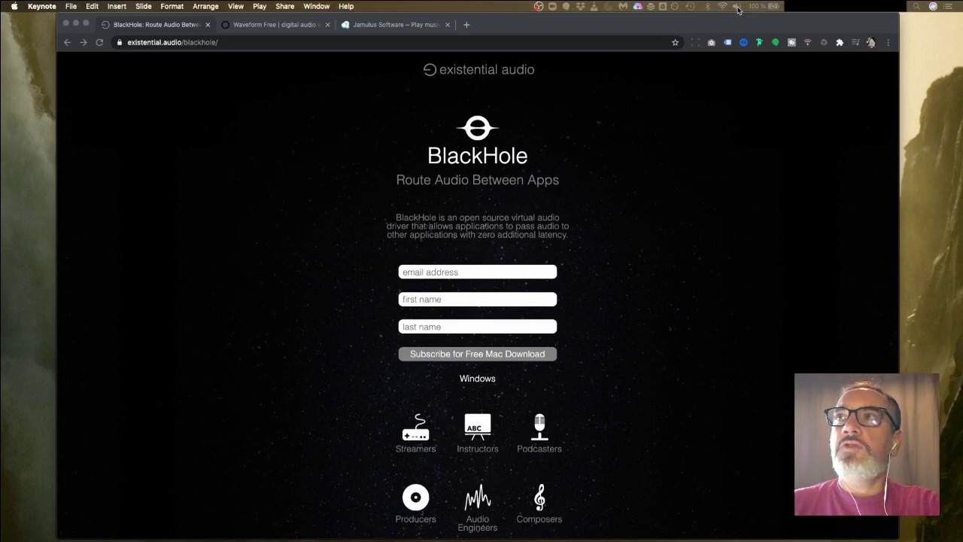
Set the Mac's sound output to BlackHole 16ch and bring up the Waveform Free page.
left_click(737, 7)
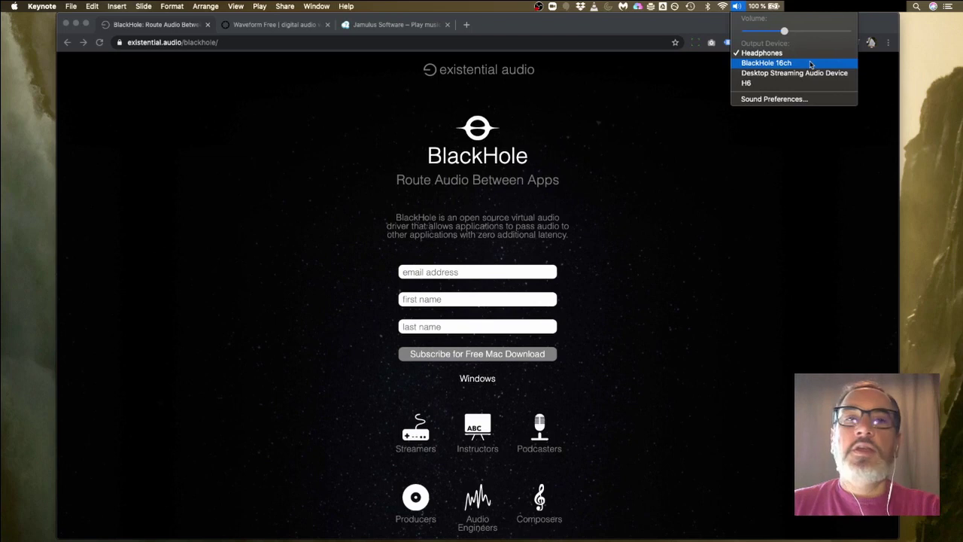
left_click(811, 64)
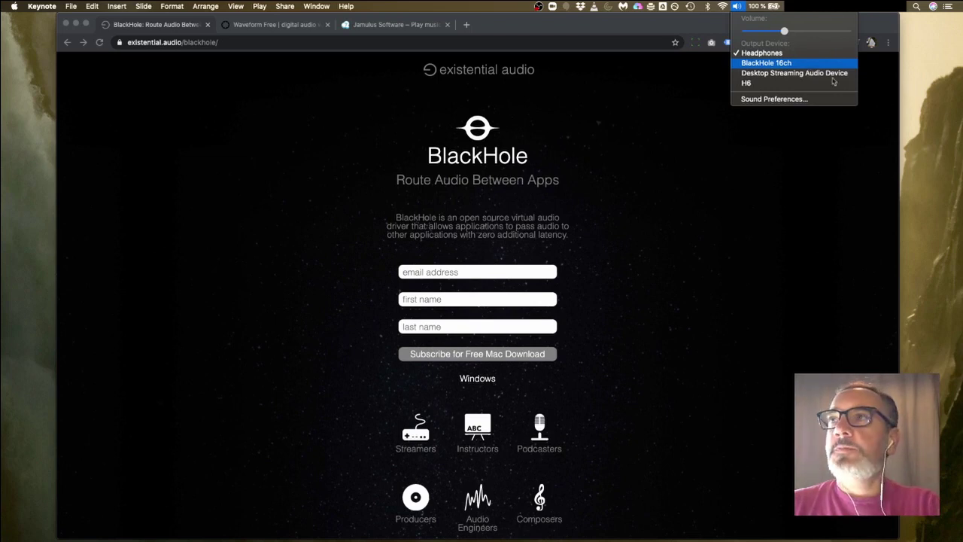
left_click(298, 27)
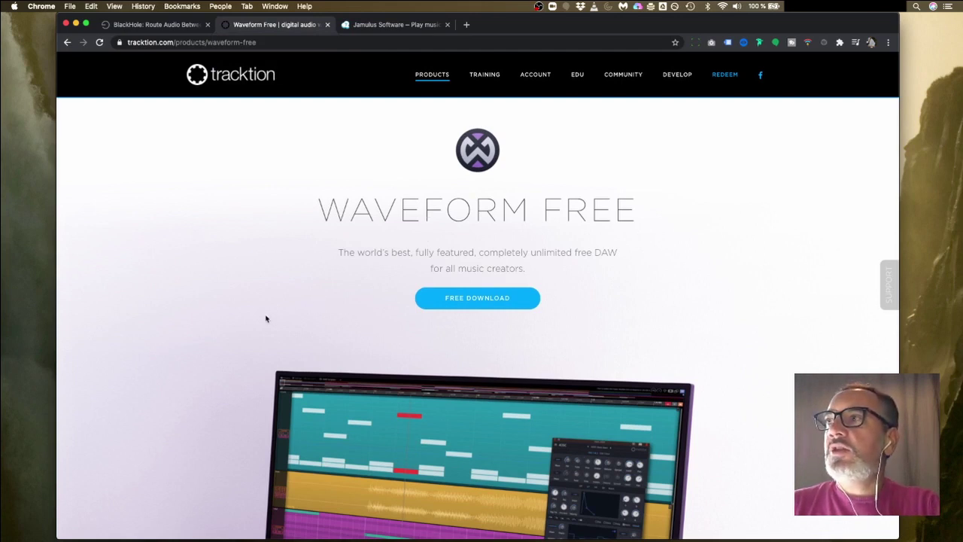
Read down the Waveform Free page, then move on to the Jamulus Software page.
scroll(248, 326, "down", 5)
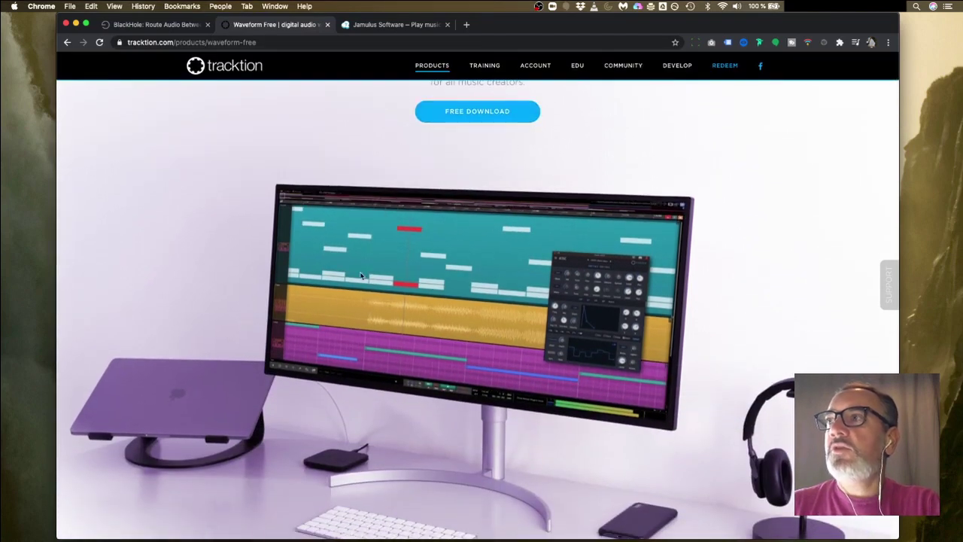
scroll(288, 374, "down", 3)
scroll(288, 374, "down", 3)
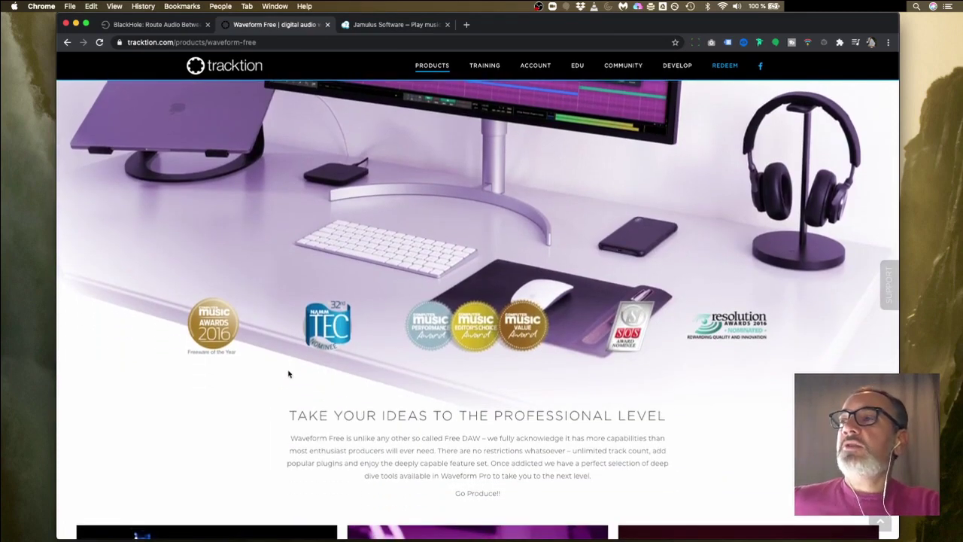
scroll(288, 373, "down", 3)
scroll(288, 374, "down", 6)
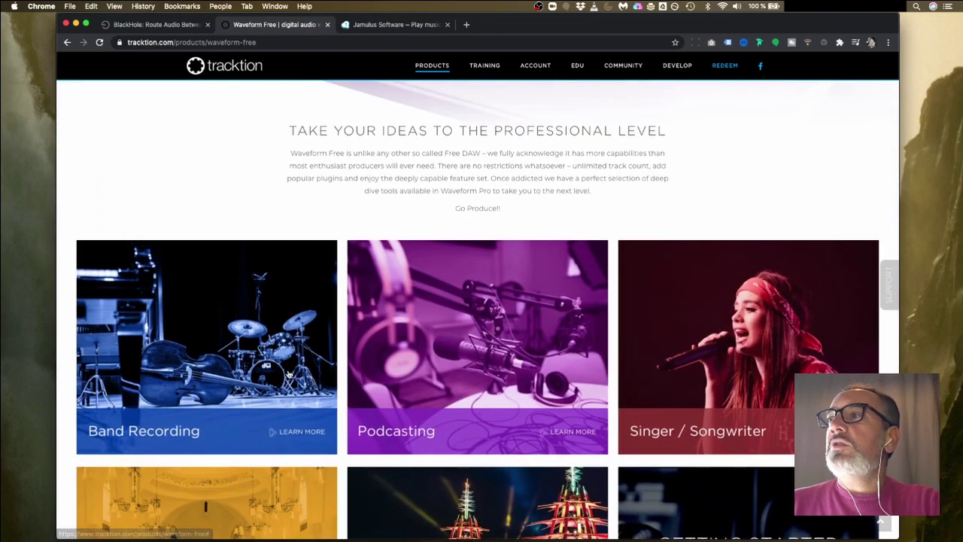
scroll(288, 374, "down", 2)
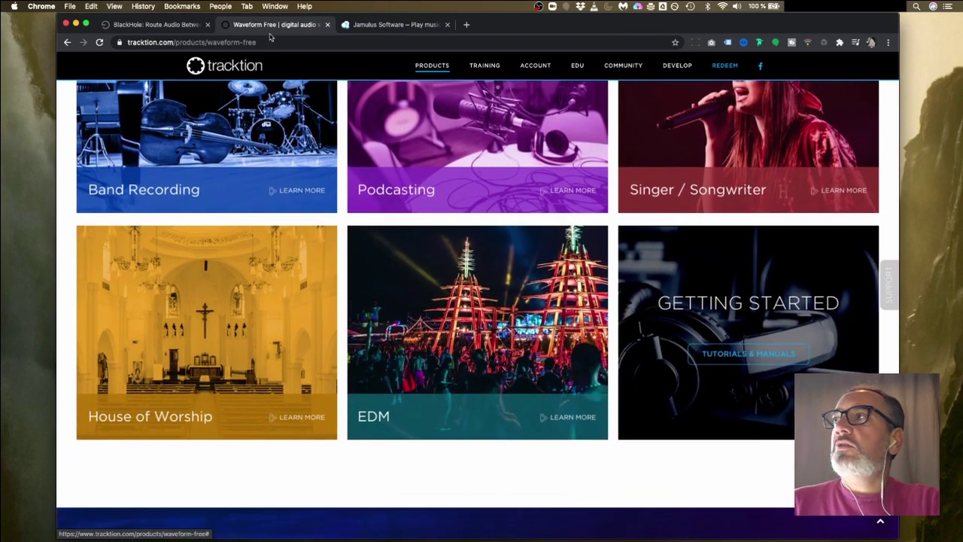
left_click(382, 26)
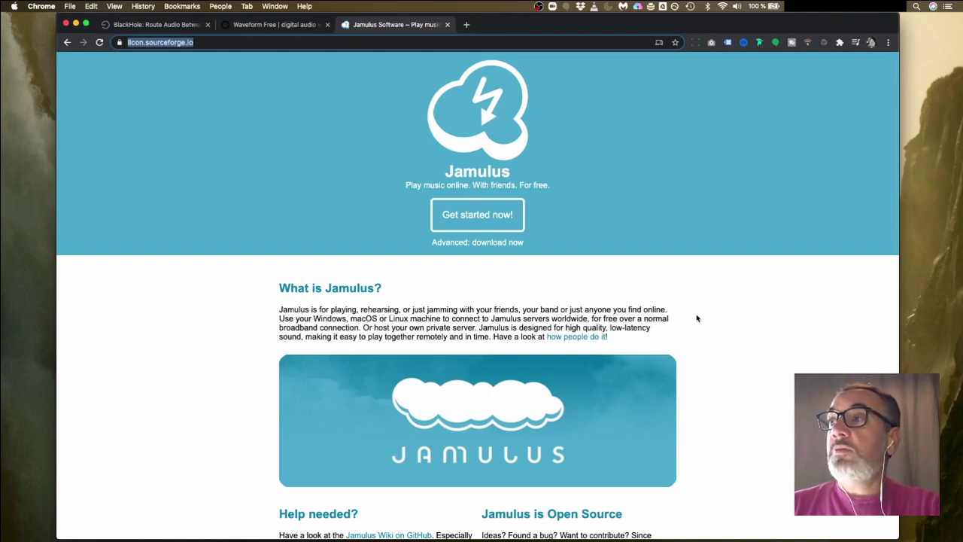
Look over the Jamulus page, then switch to Waveform's project manager.
scroll(697, 318, "down", 5)
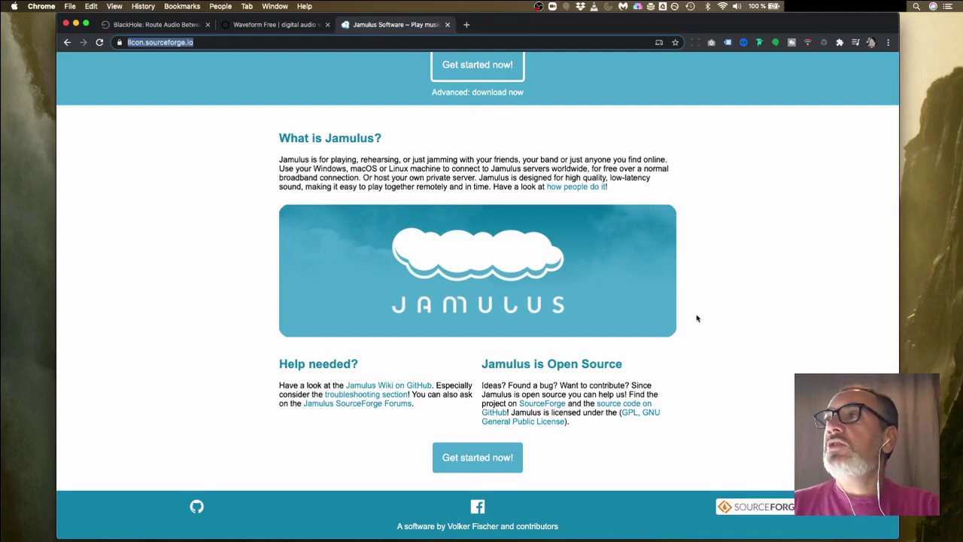
scroll(697, 318, "up", 3)
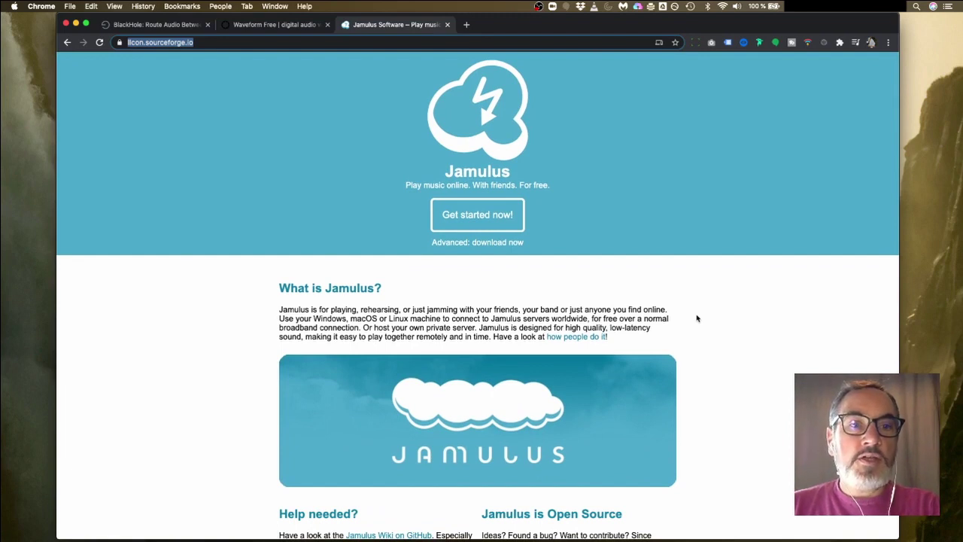
key("super+Tab")
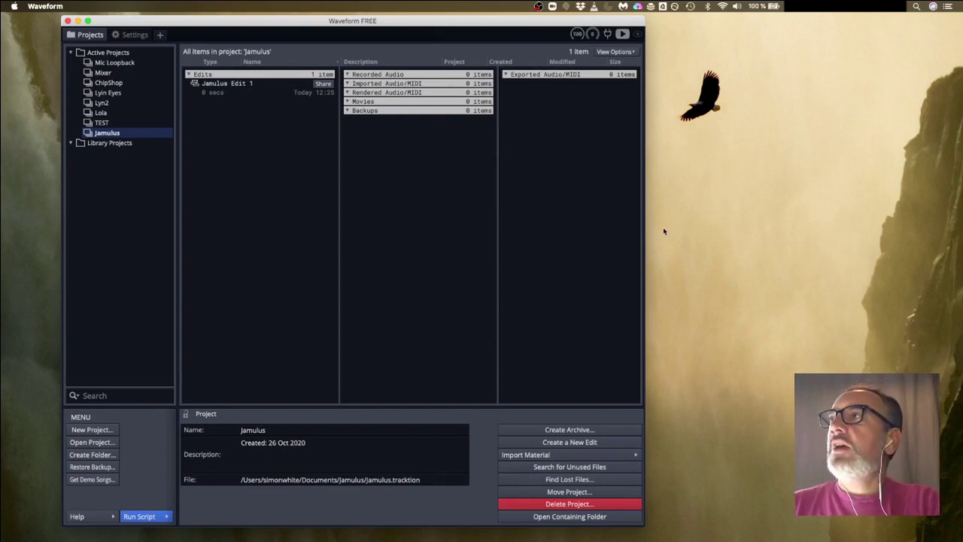
Widen the Waveform window and open its Settings on the Appearance page.
left_click_drag(647, 182, 785, 186)
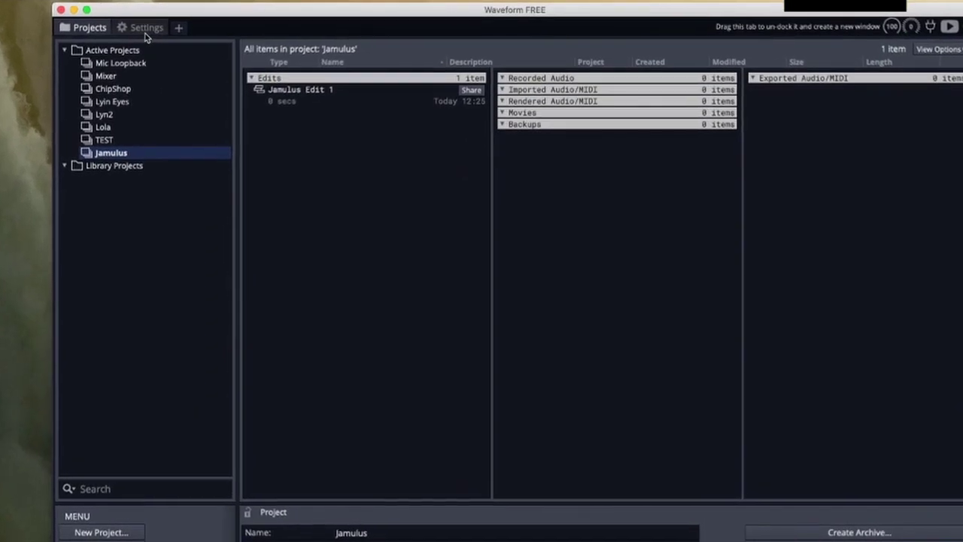
left_click(128, 35)
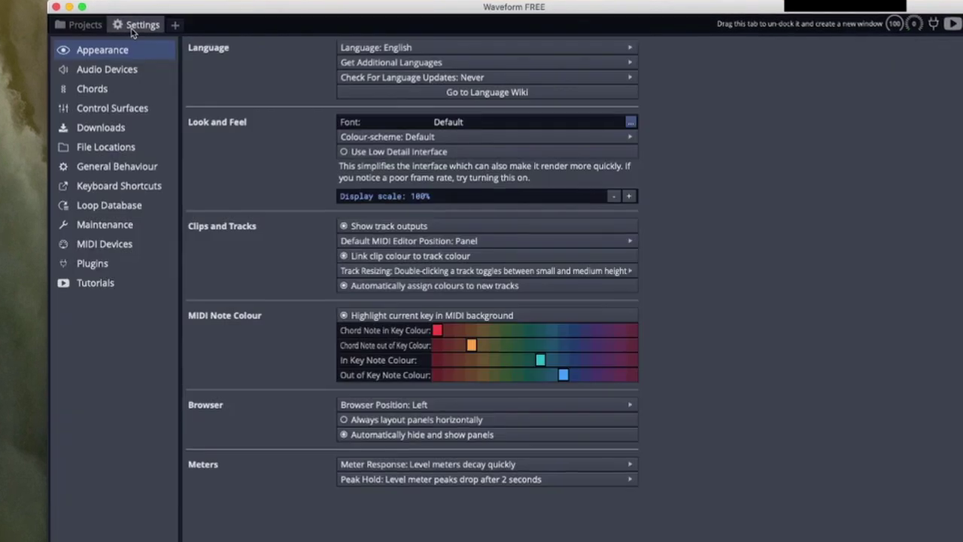
Set Waveform's audio output device to BlackHole 16ch and input device to H6.
left_click(102, 61)
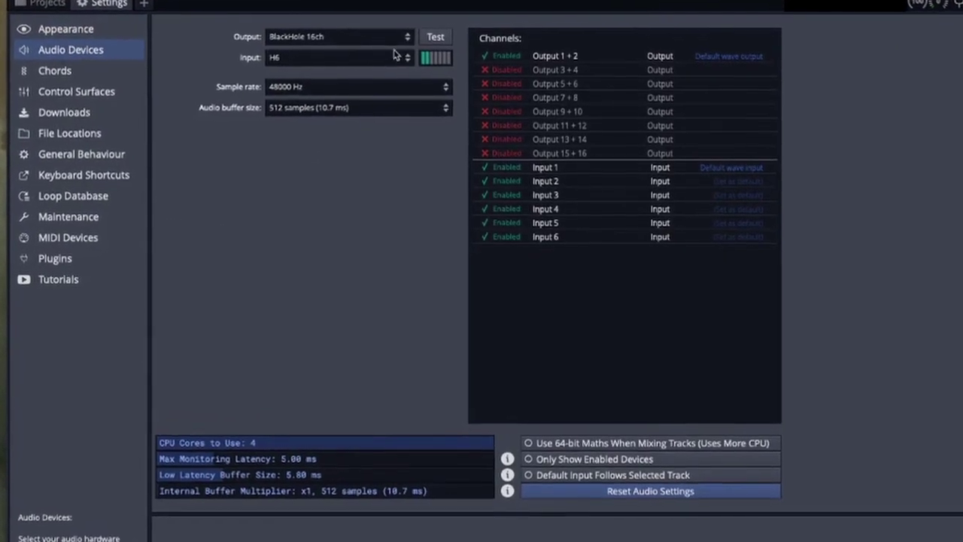
left_click(376, 36)
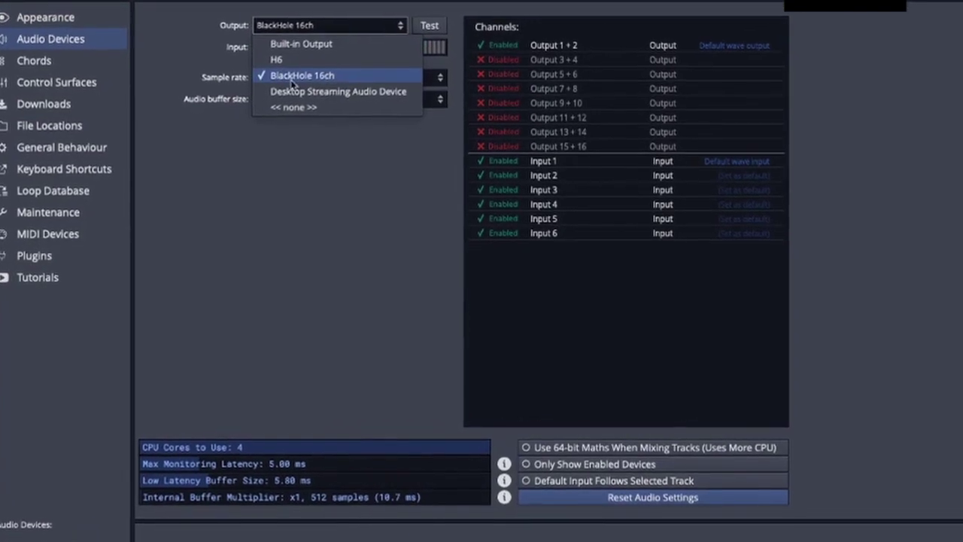
left_click(301, 76)
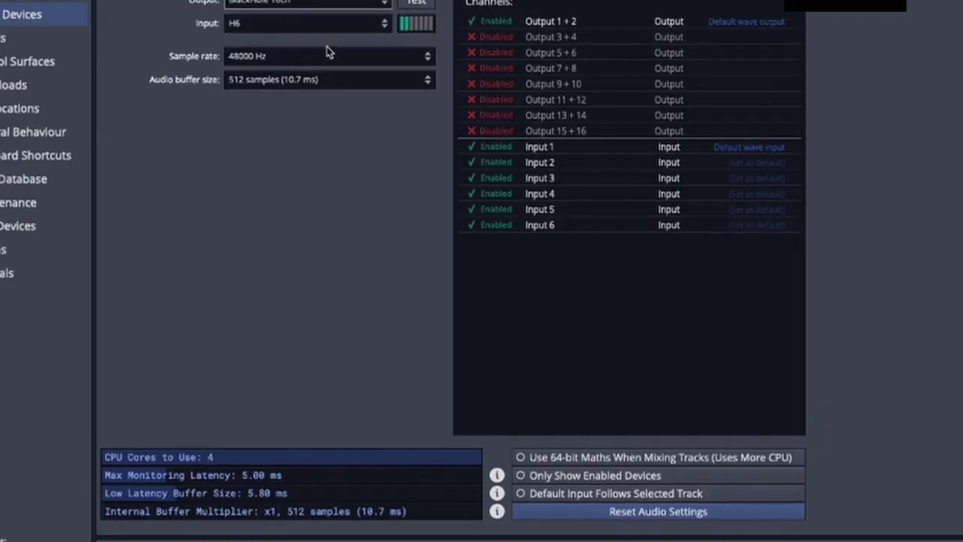
left_click(304, 27)
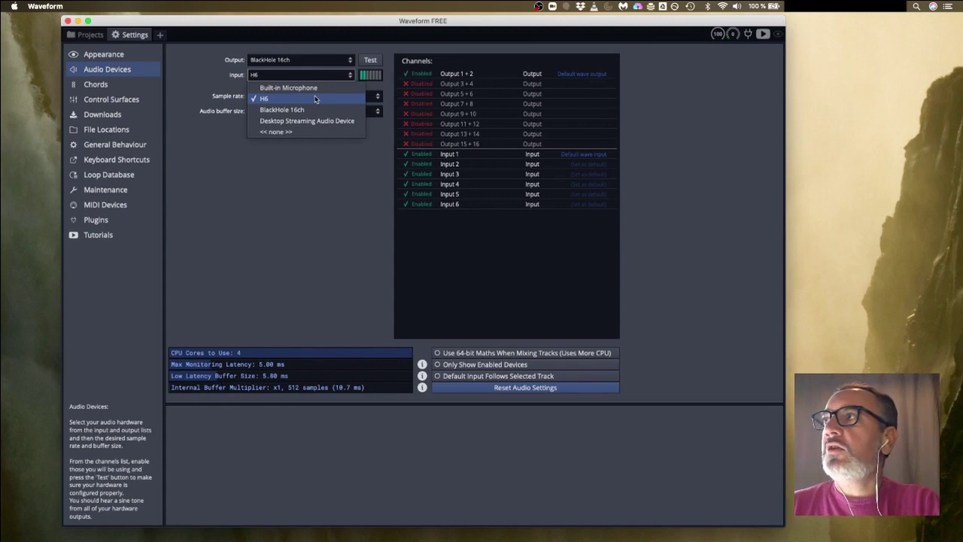
left_click(279, 99)
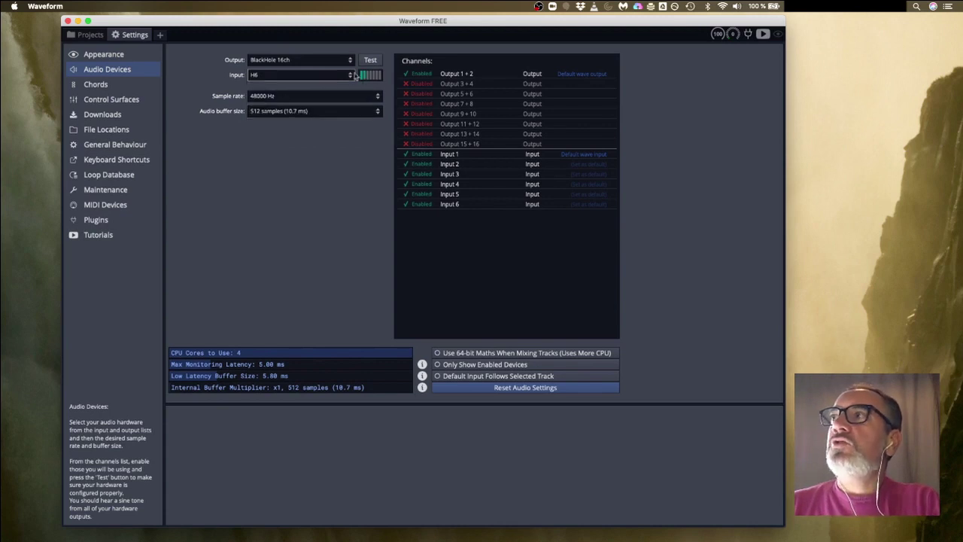
Leave Outputs 3+4 and 5+6 disabled, check Output 1+2, and return to Projects.
left_click(422, 83)
left_click(421, 94)
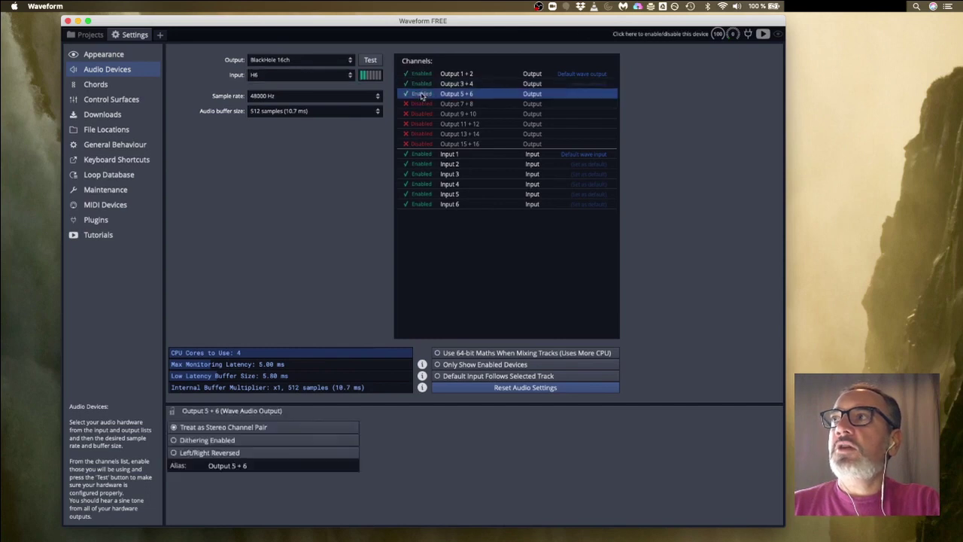
left_click(422, 84)
left_click(421, 93)
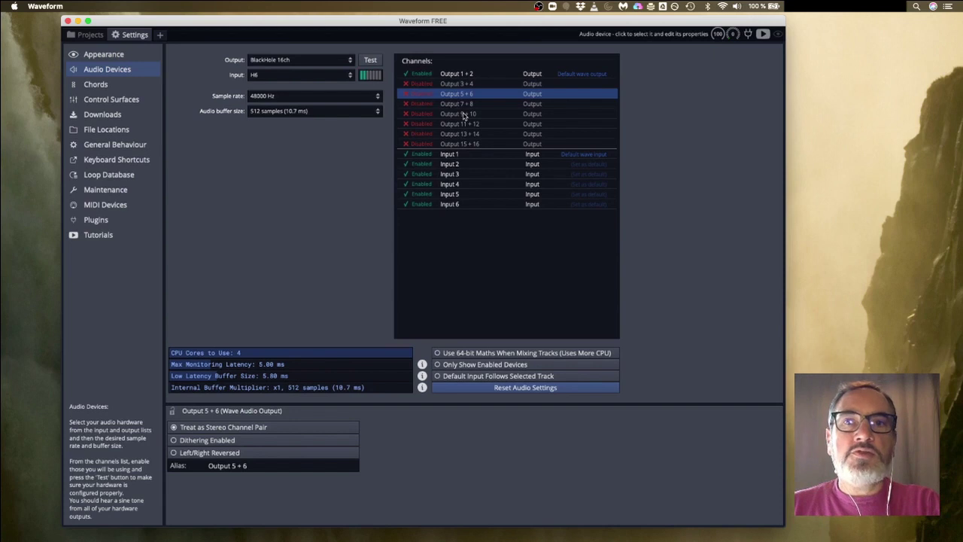
left_click(443, 76)
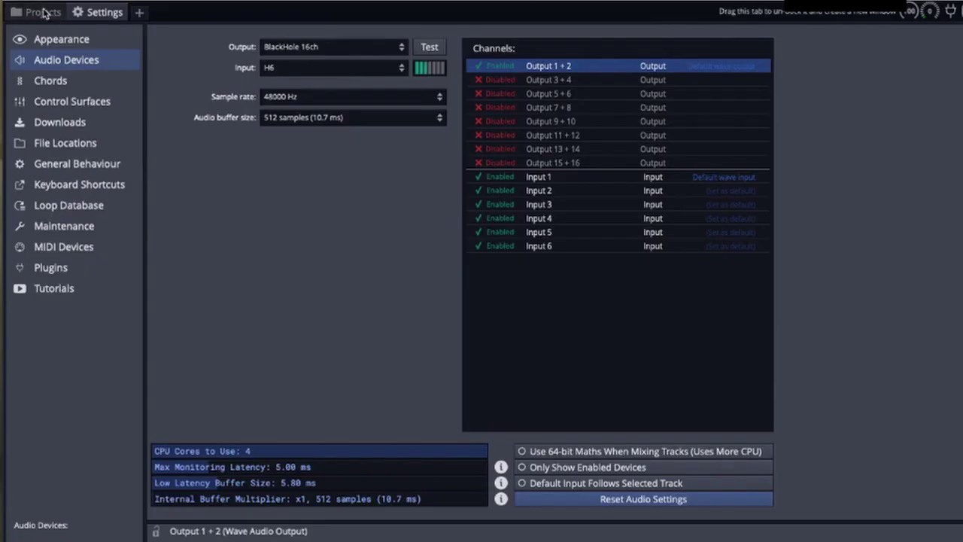
left_click(88, 36)
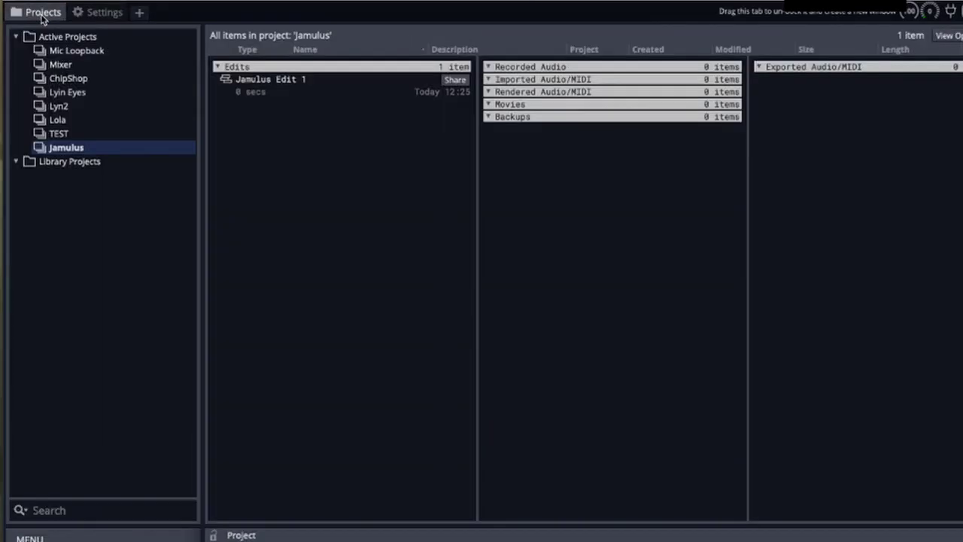
Create a new project named 'Jamulus2' and select its Jamulus2 Edit 1 edit.
left_click(141, 13)
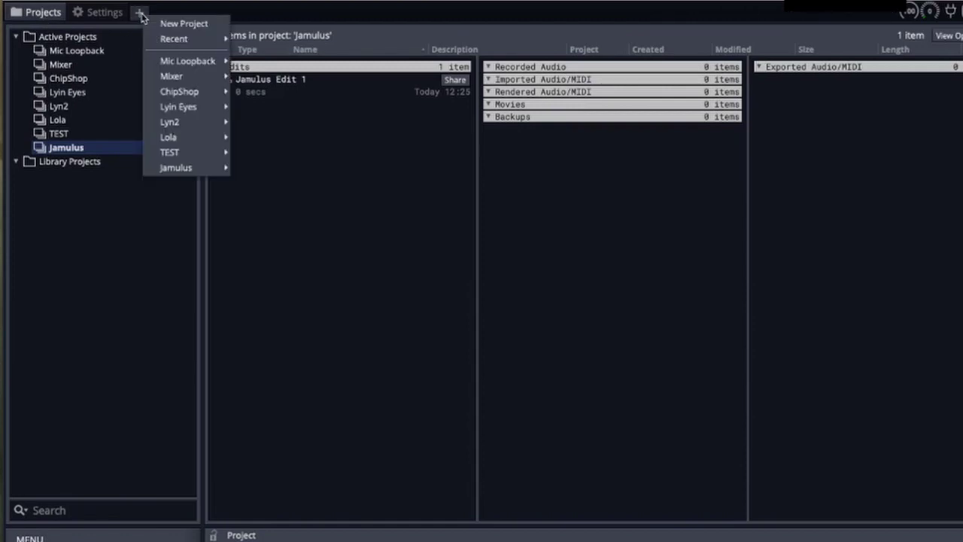
left_click(180, 24)
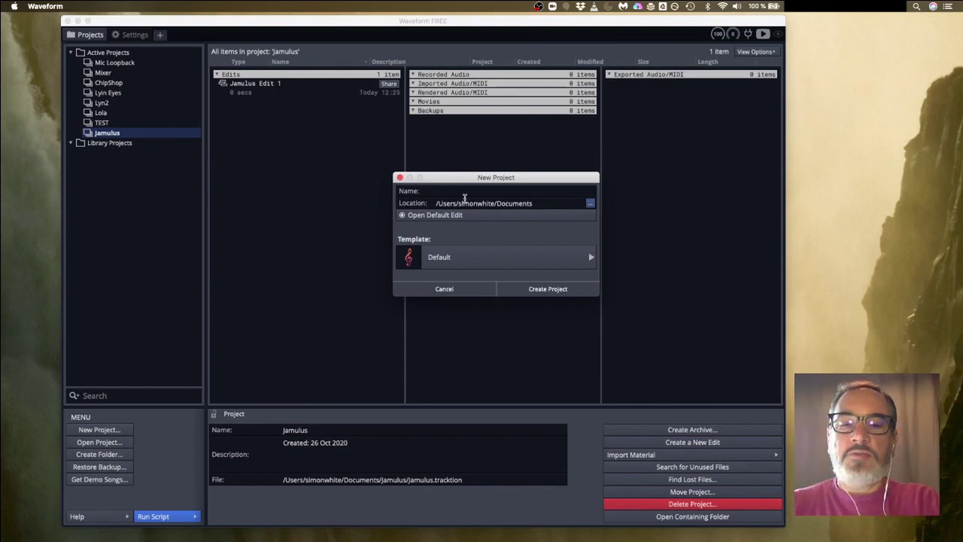
type("Jamulu")
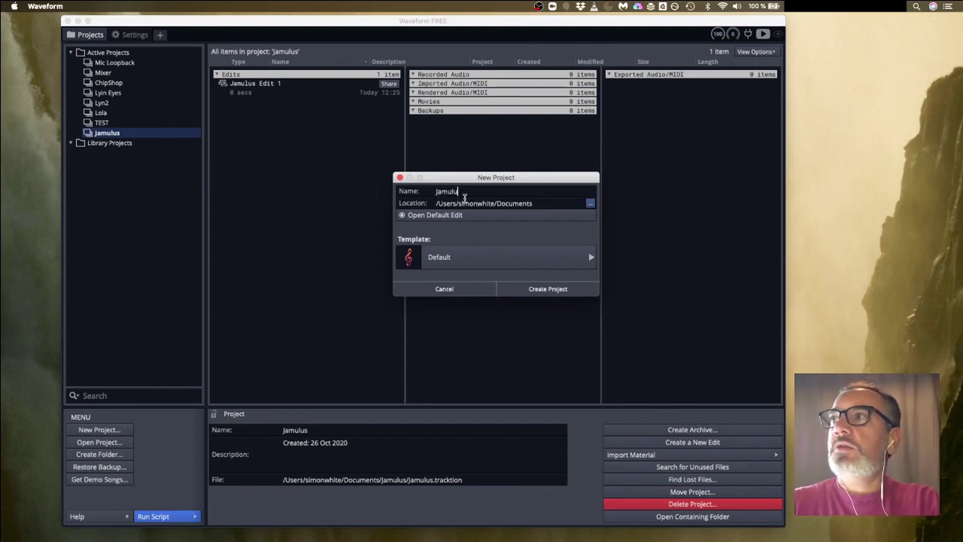
type("s2")
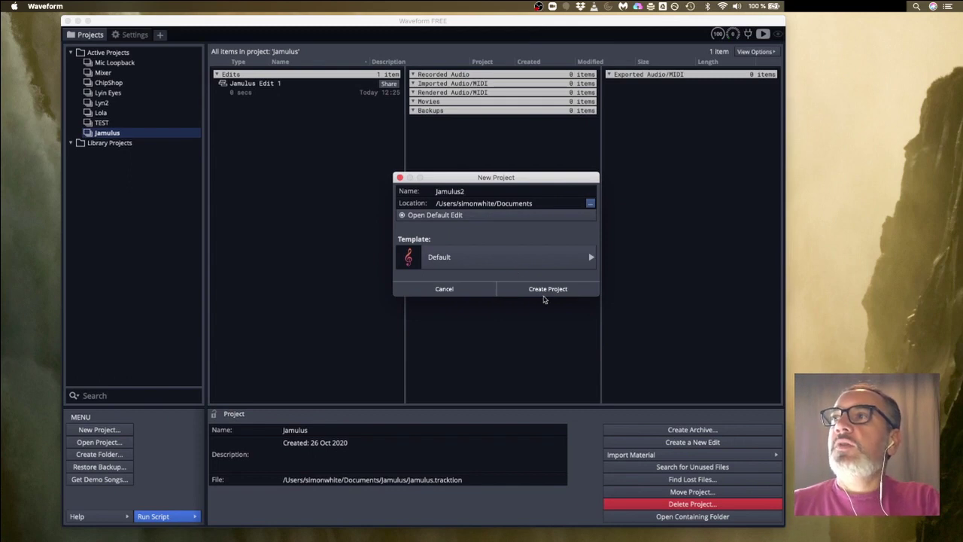
left_click(544, 290)
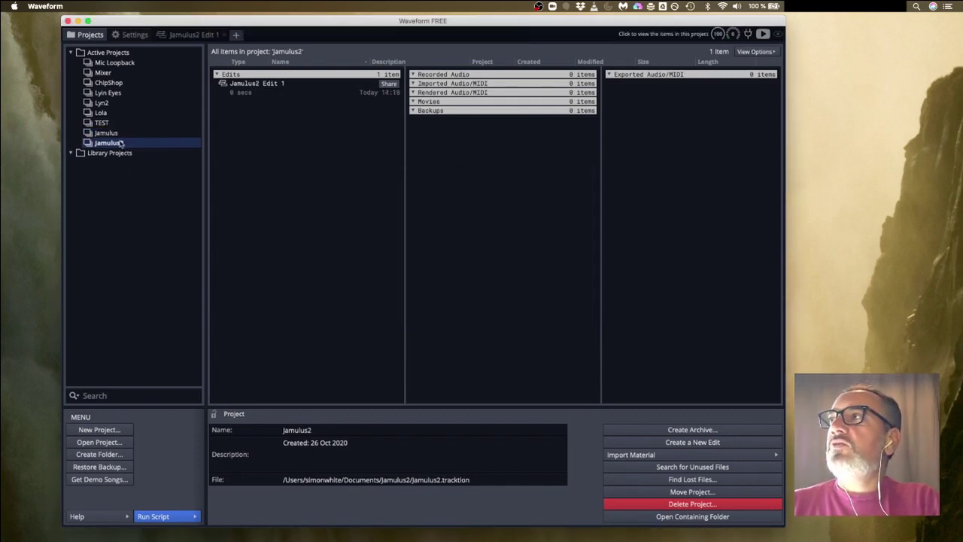
left_click(254, 89)
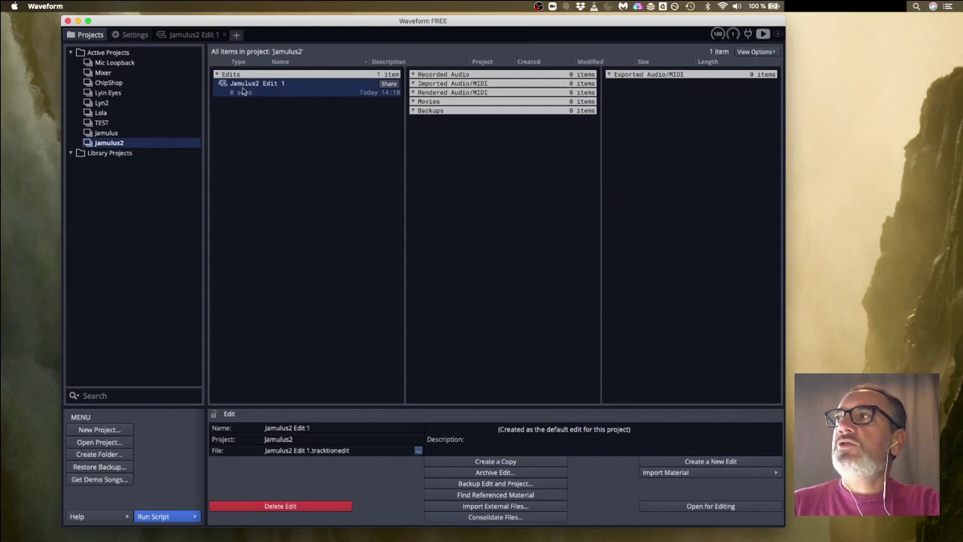
Open Jamulus2 Edit 1 and show the mixer panel below the tracks.
left_click(188, 36)
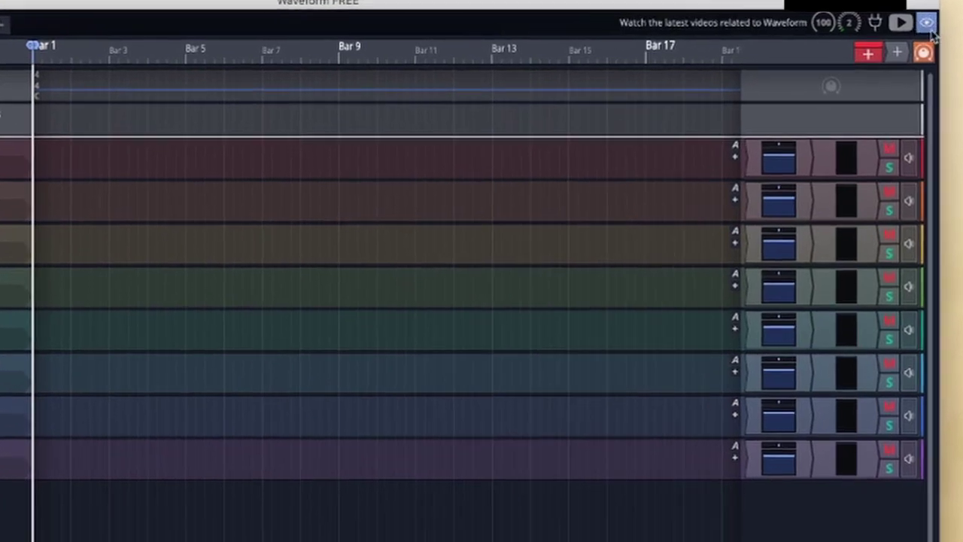
left_click(939, 18)
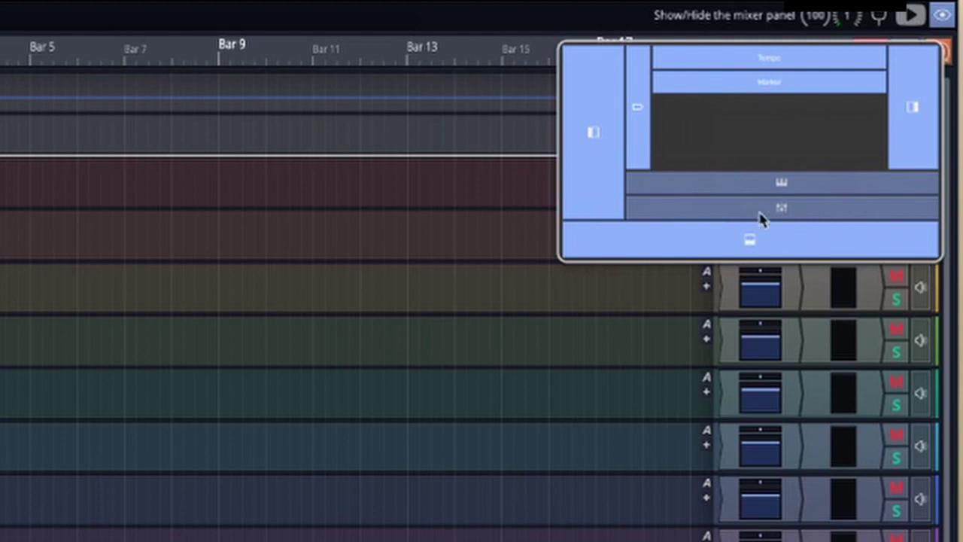
left_click(809, 218)
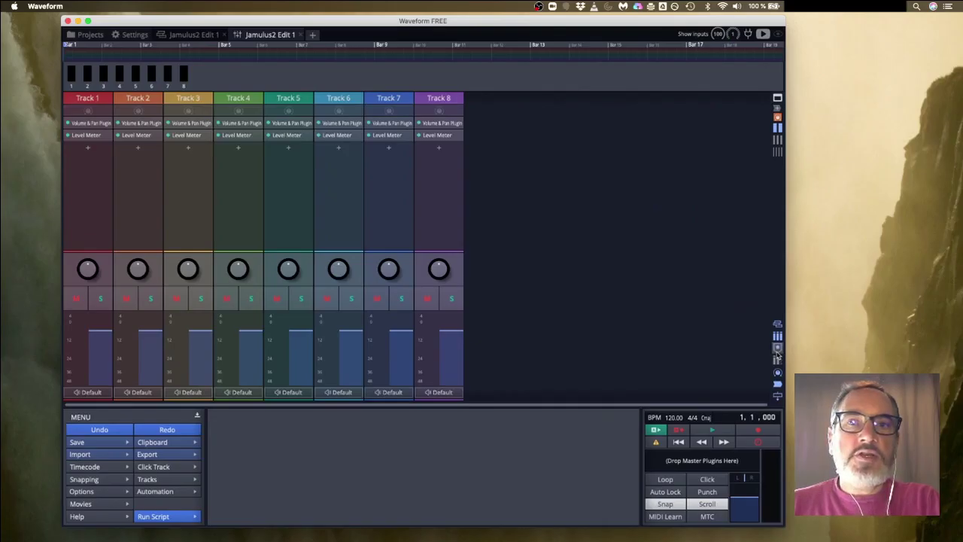
Show mixer faders and set Track 1's input to Input 5 with live monitoring on.
left_click(778, 349)
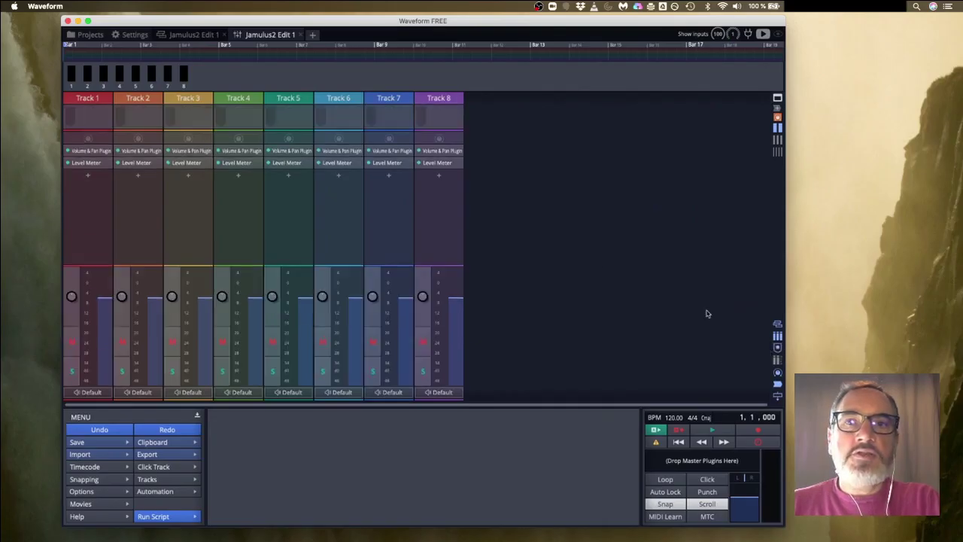
left_click(91, 118)
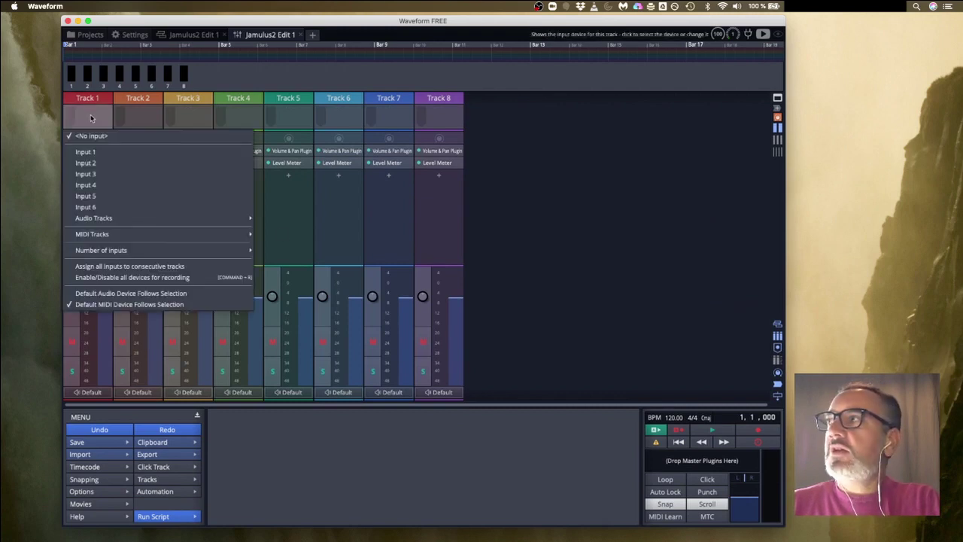
left_click(98, 199)
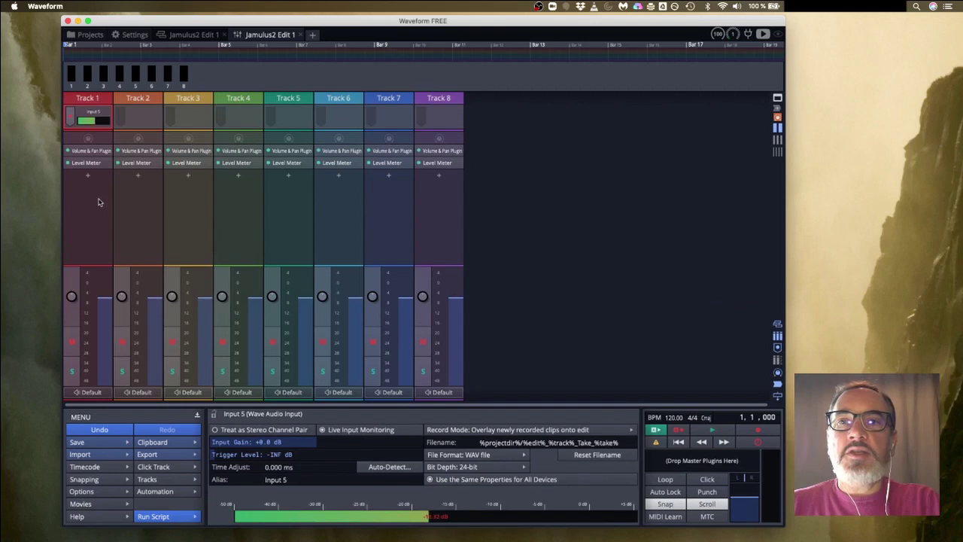
left_click(71, 119)
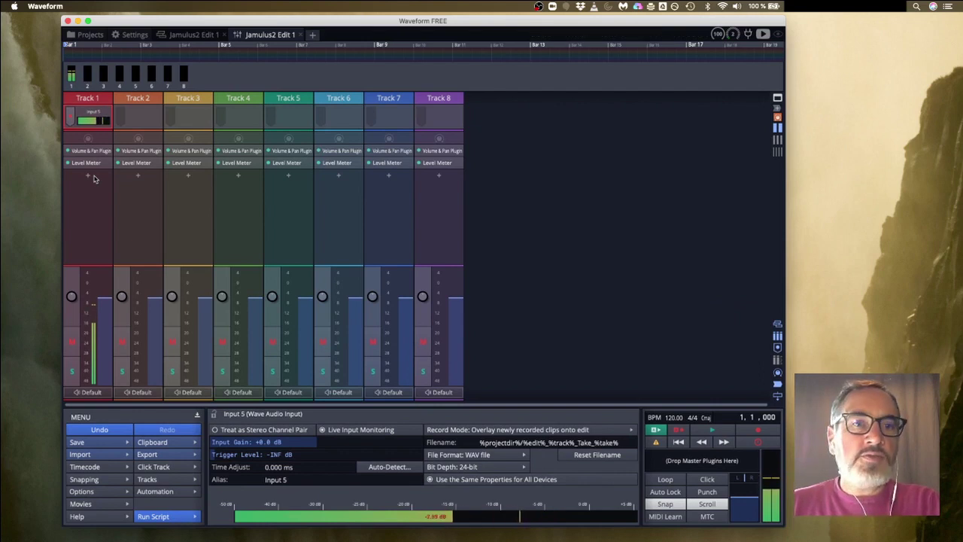
key("super+Tab")
Arrange the Jamulus and Waveform windows side by side with Jamulus in front.
left_click_drag(828, 139, 725, 69)
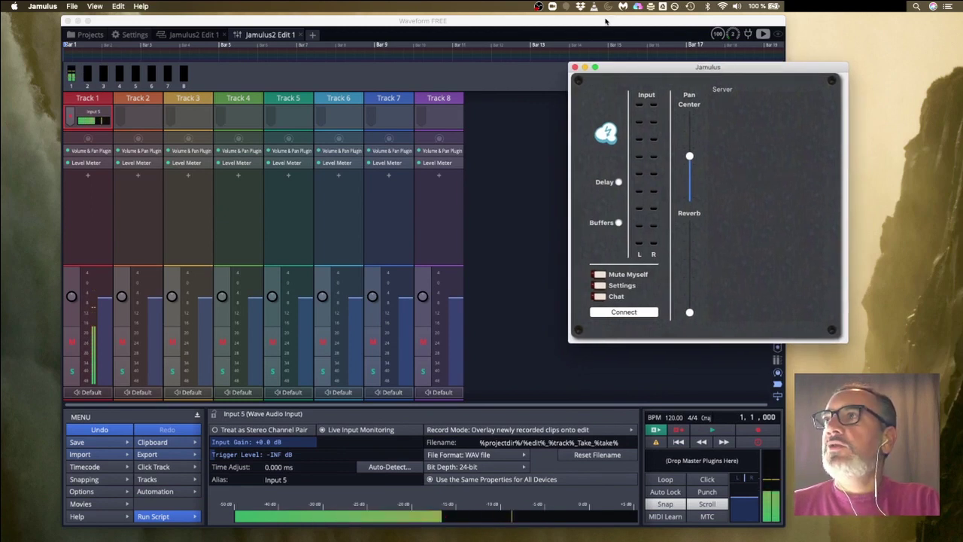
left_click_drag(606, 21, 562, 20)
left_click(746, 67)
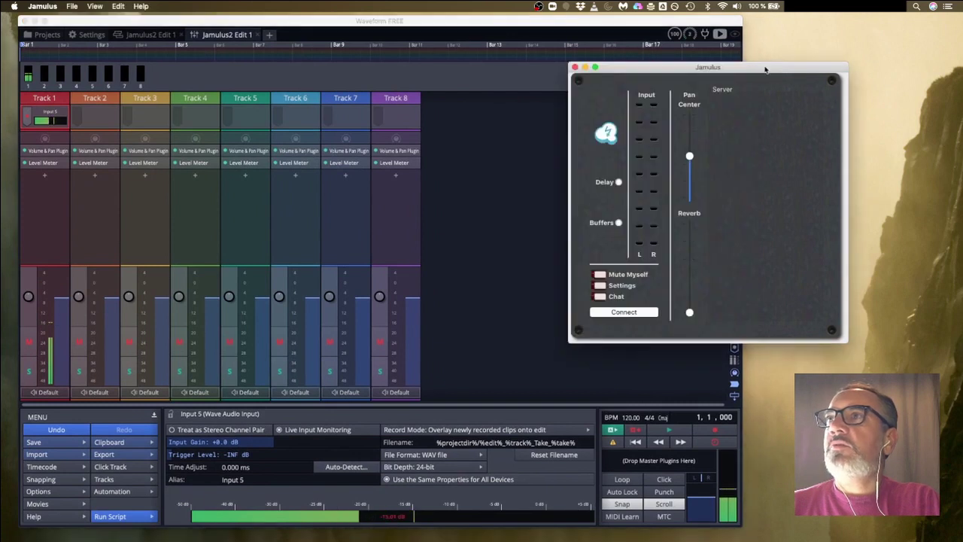
left_click_drag(746, 67, 872, 20)
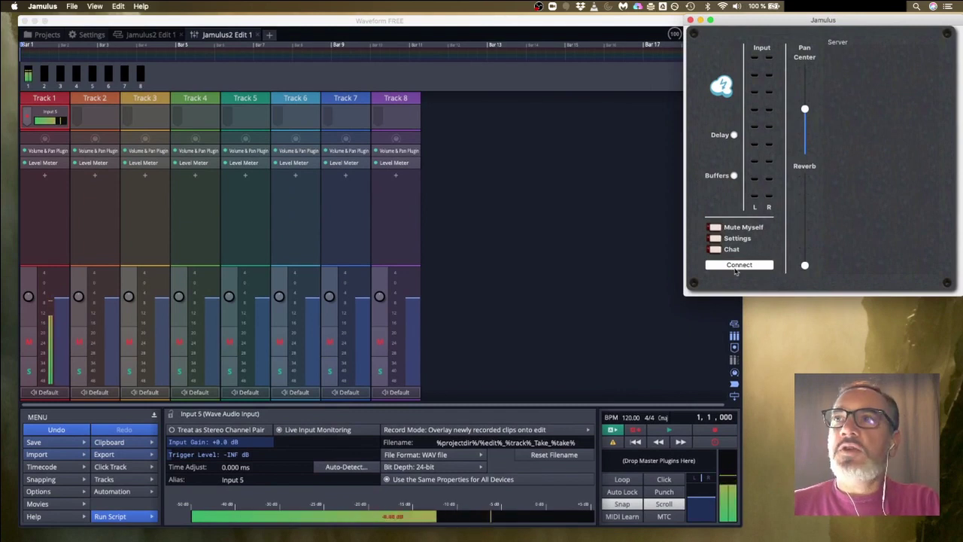
In Jamulus Settings, choose the 'in: BlackHole 16ch/out: H6' audio device.
left_click(716, 237)
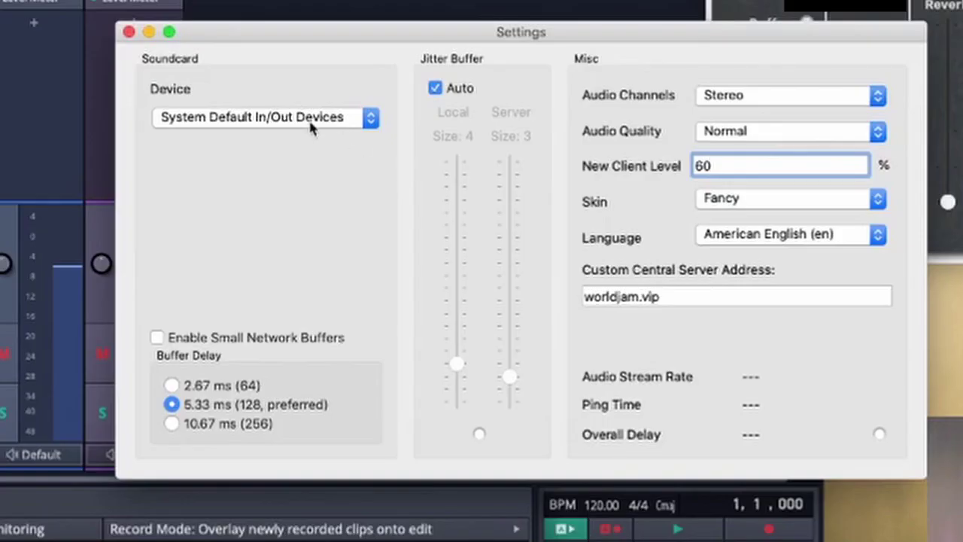
left_click(483, 224)
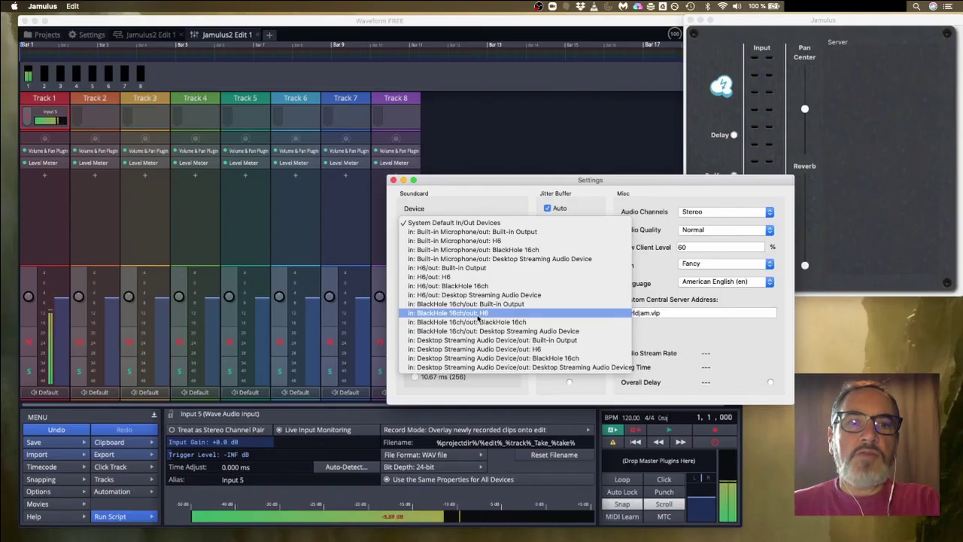
left_click(477, 314)
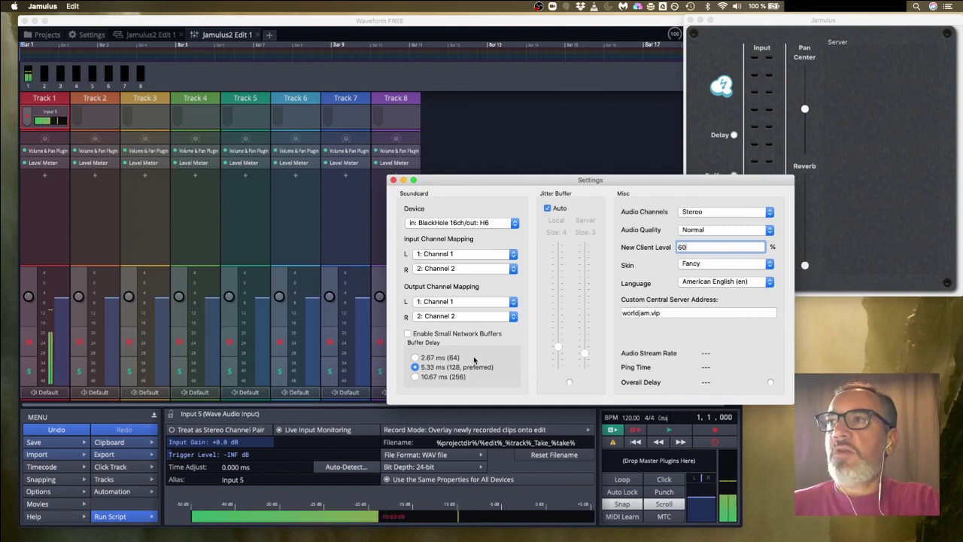
mouse_move(474, 359)
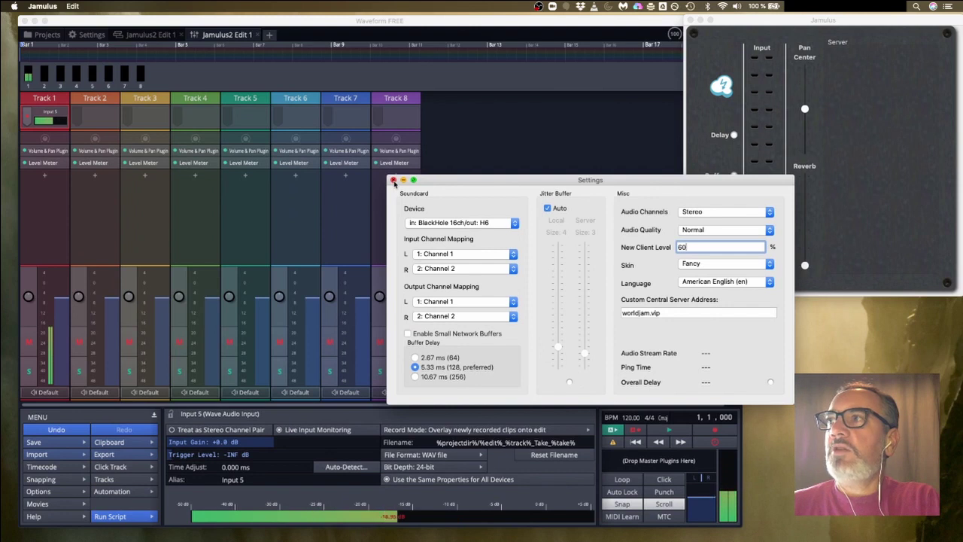
Close Jamulus Settings and connect to the houbsta.hopto.org server.
left_click(393, 181)
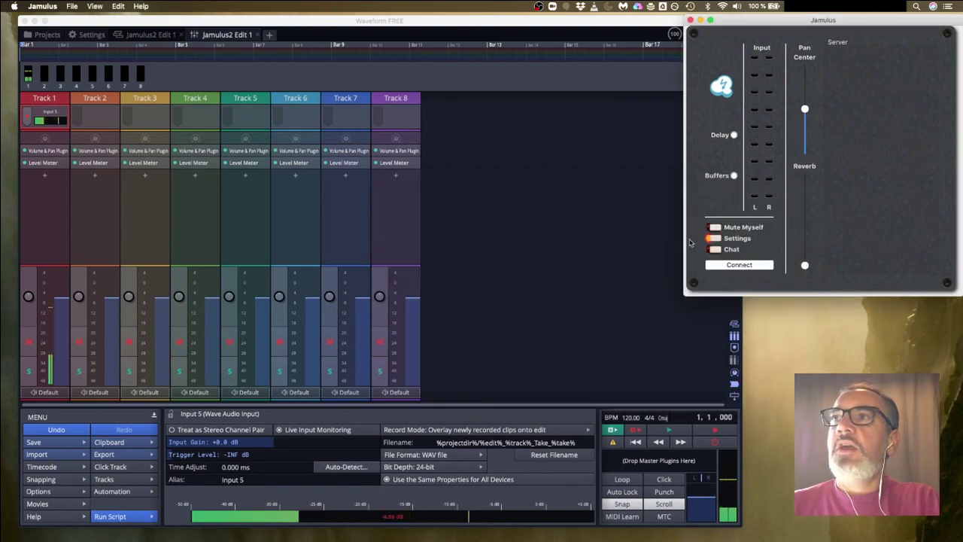
left_click(744, 265)
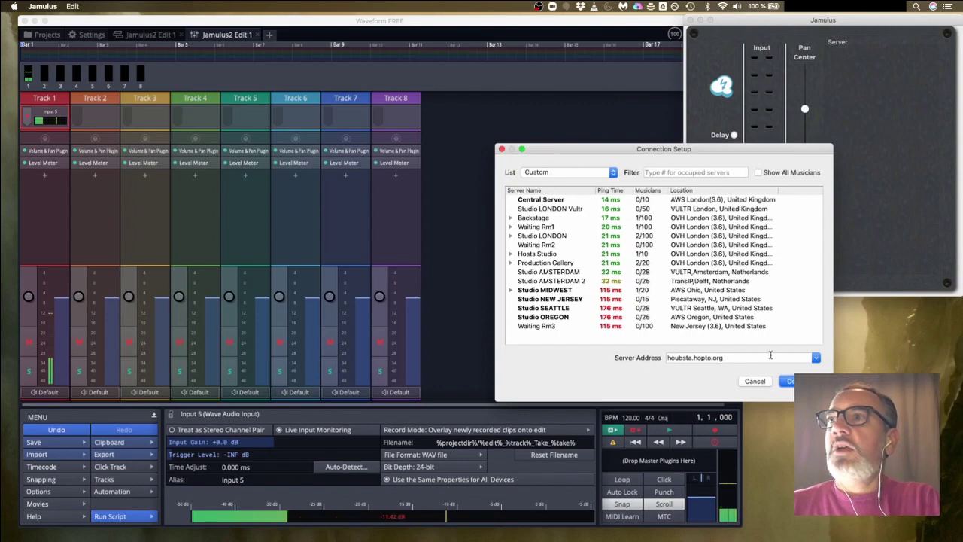
key("Return")
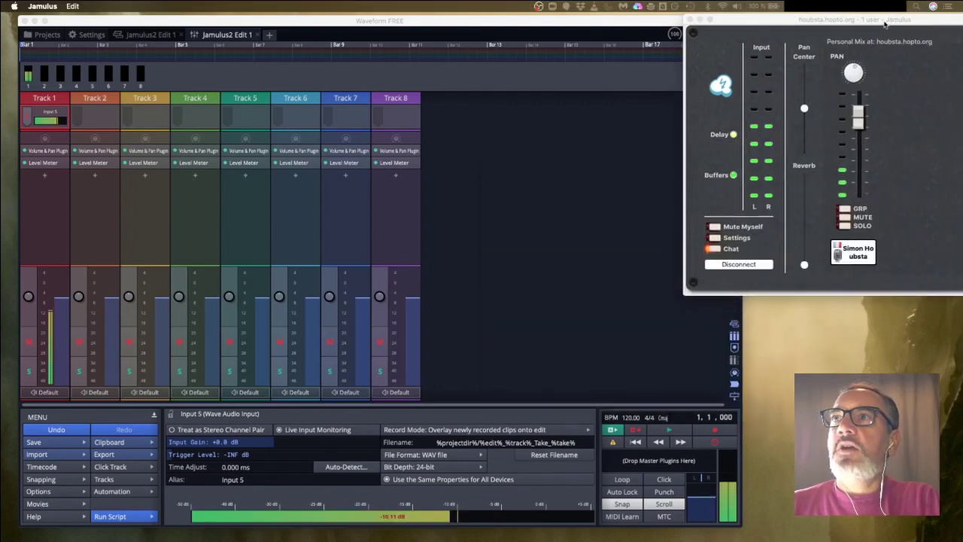
left_click_drag(886, 24, 854, 56)
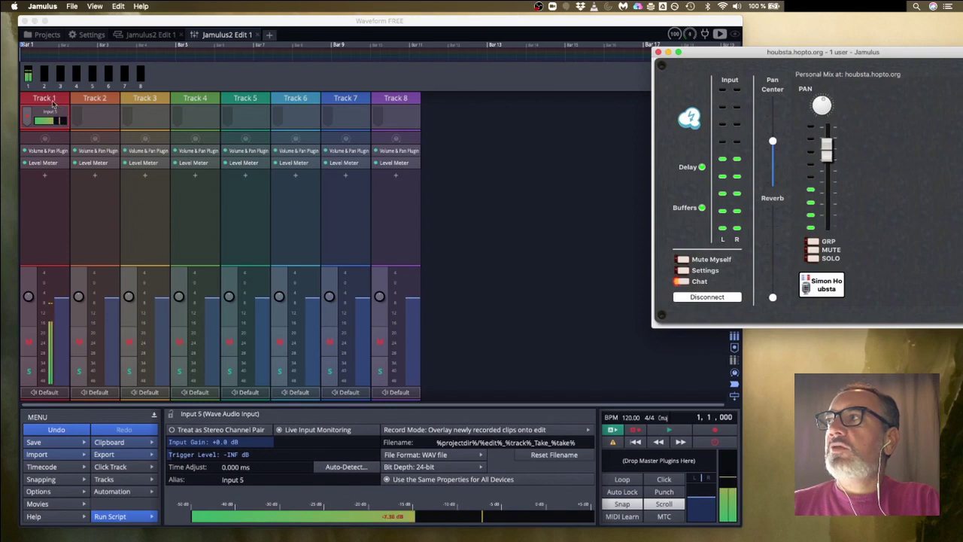
Change Track 1's output from Default to Output 1 + 2.
left_click(45, 399)
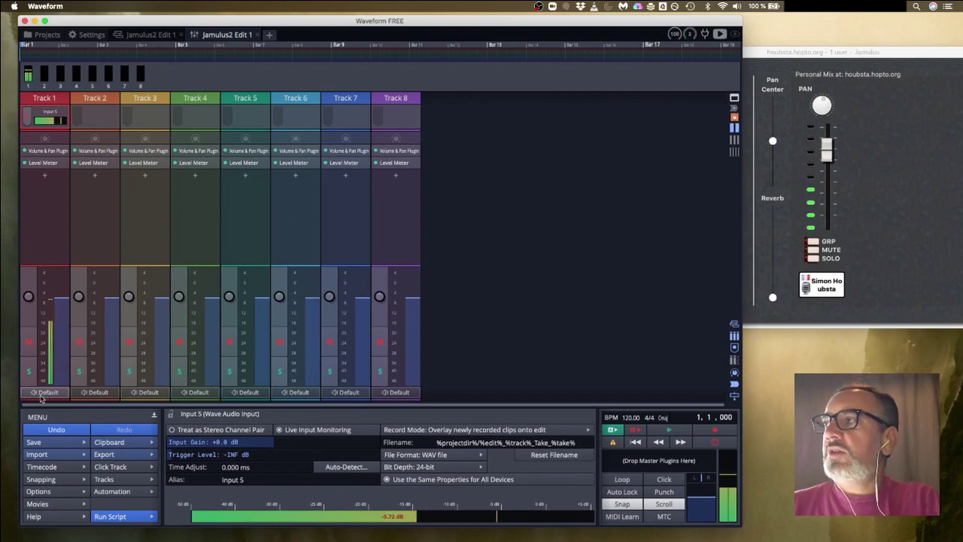
left_click(46, 393)
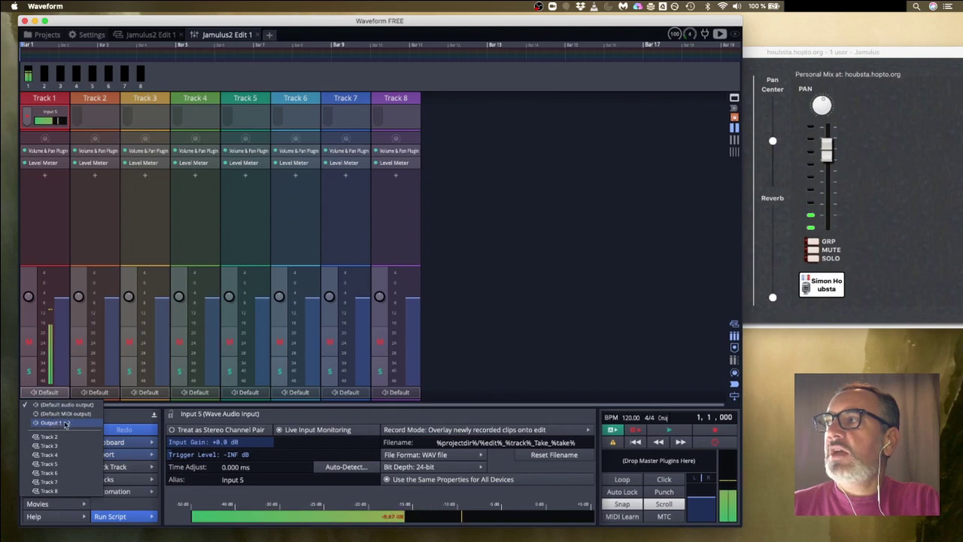
left_click(69, 424)
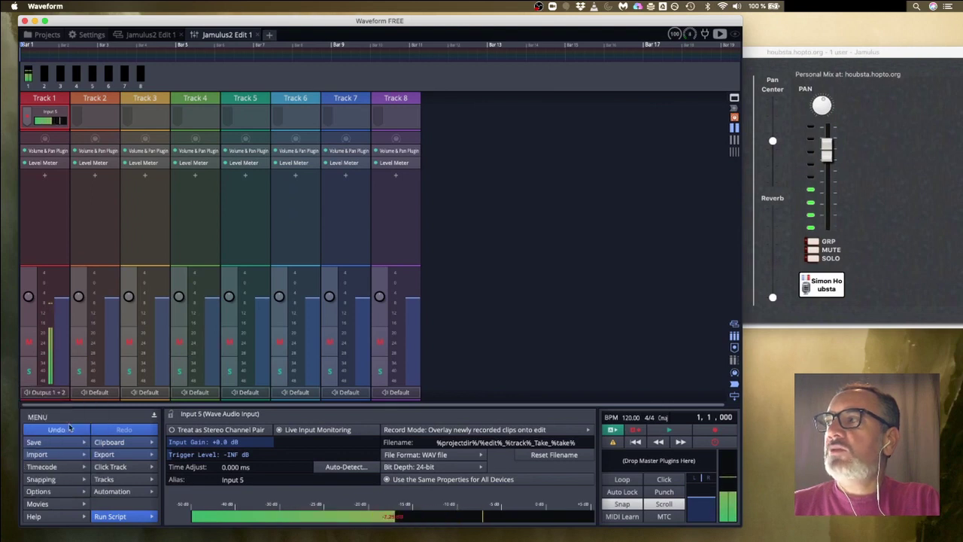
left_click(760, 225)
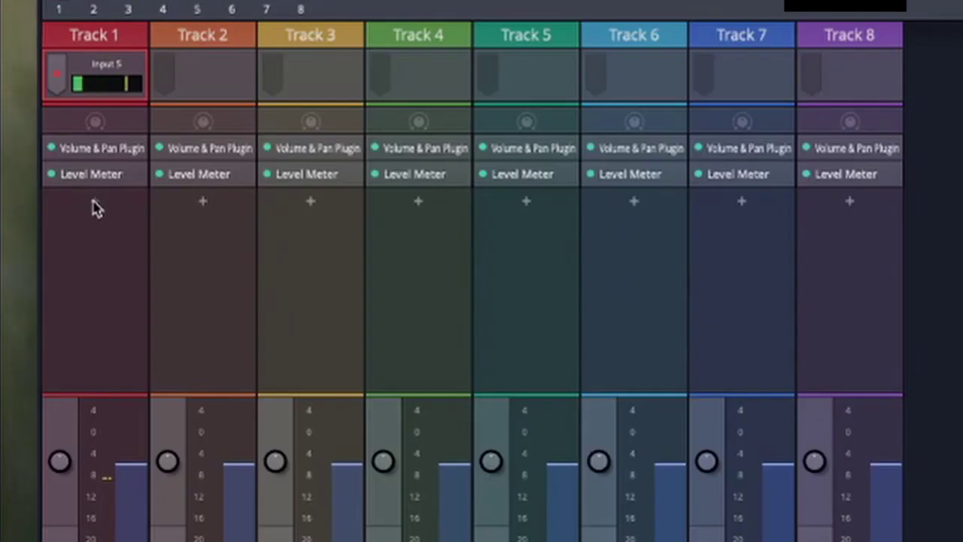
Add TAL Reverb 4 to Track 1 with the Crystal Clear preset and wet level near 10%.
left_click(45, 176)
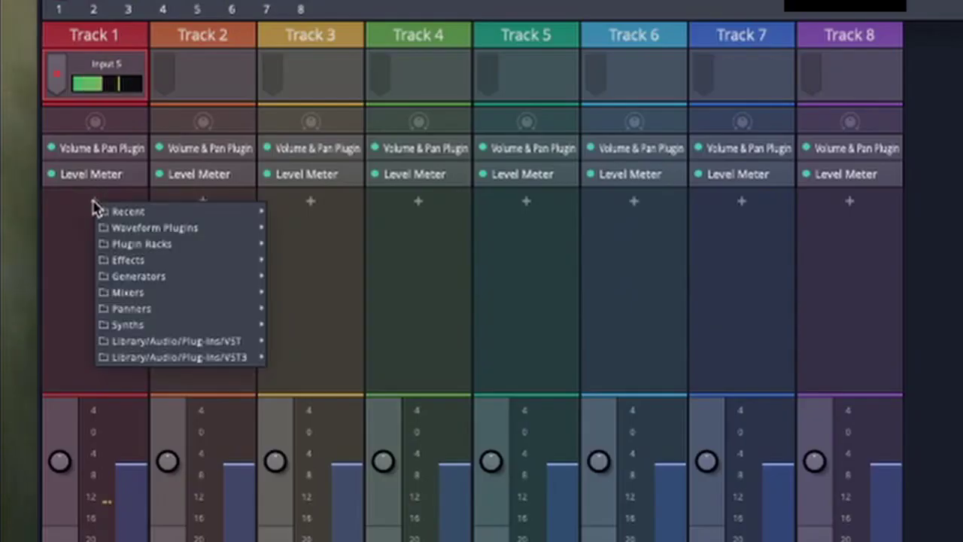
mouse_move(151, 219)
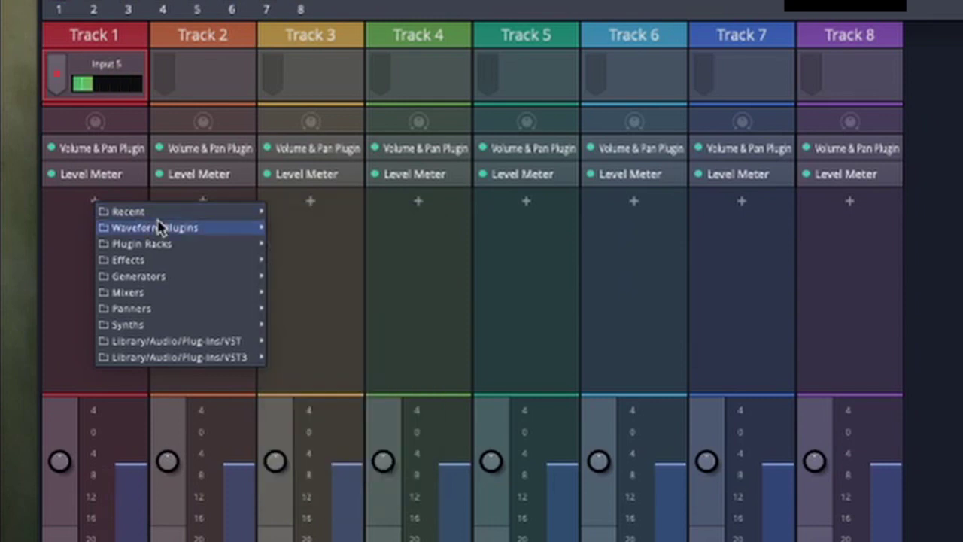
mouse_move(242, 224)
mouse_move(206, 215)
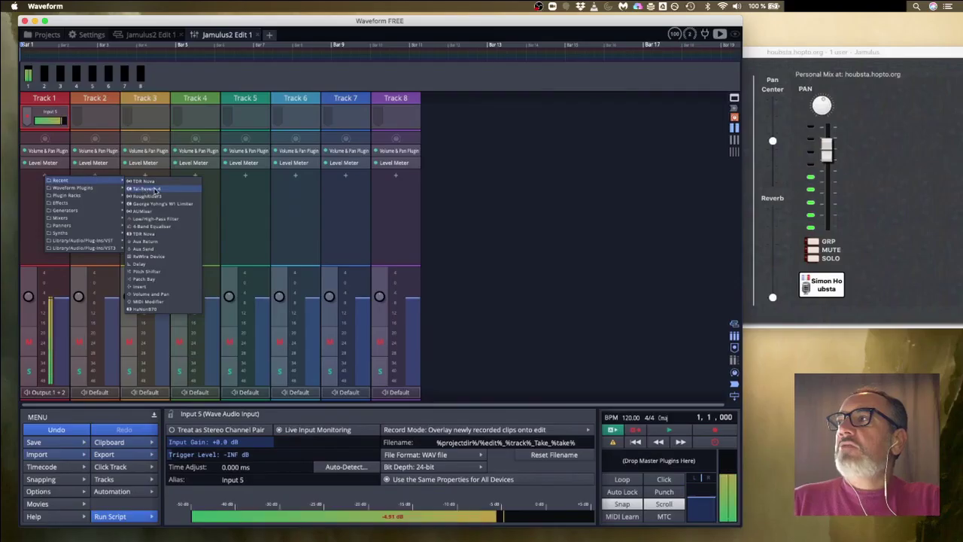
left_click(337, 233)
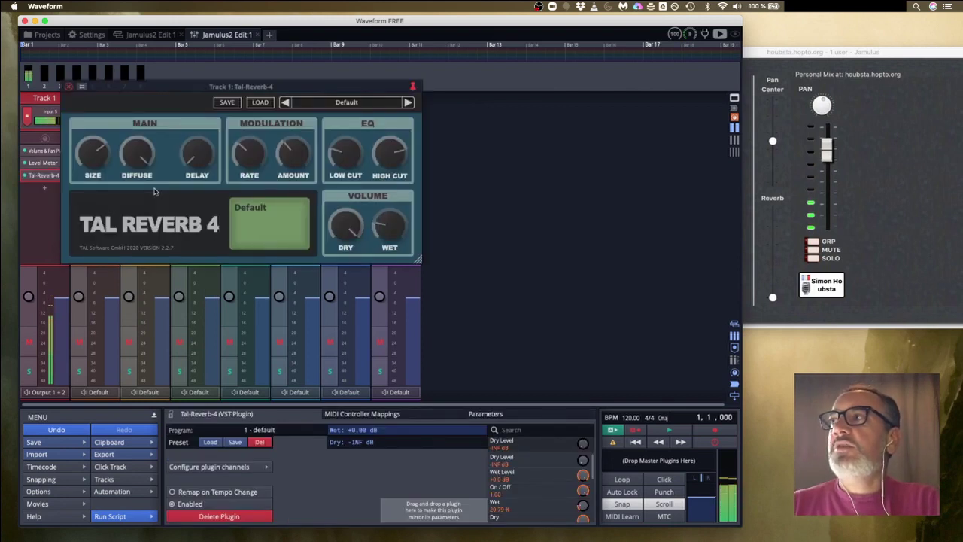
left_click(355, 106)
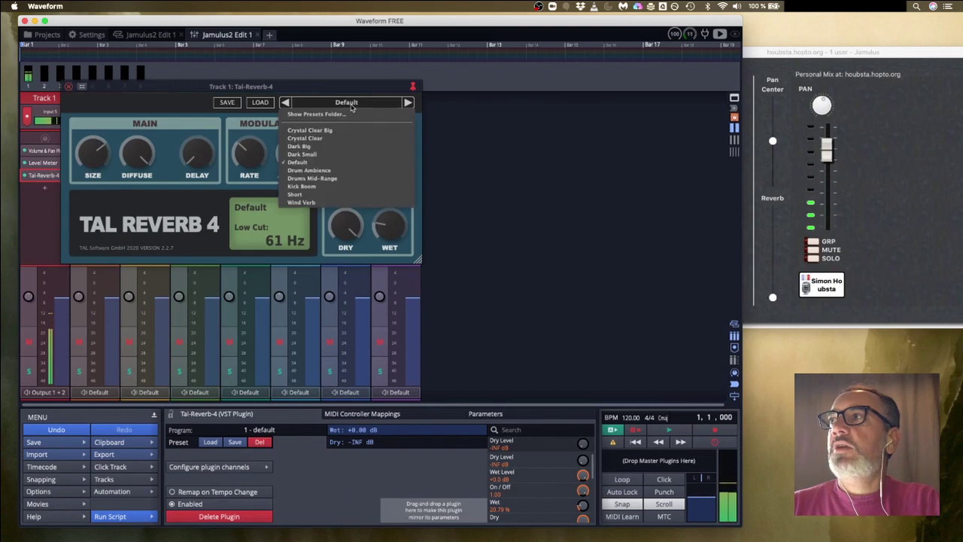
left_click(354, 127)
left_click_drag(379, 231, 378, 241)
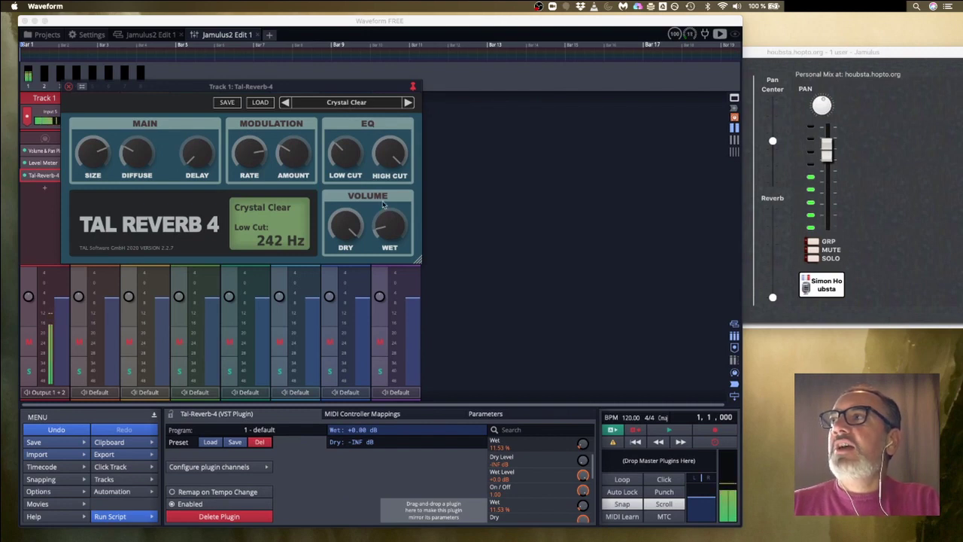
left_click_drag(381, 238, 378, 228)
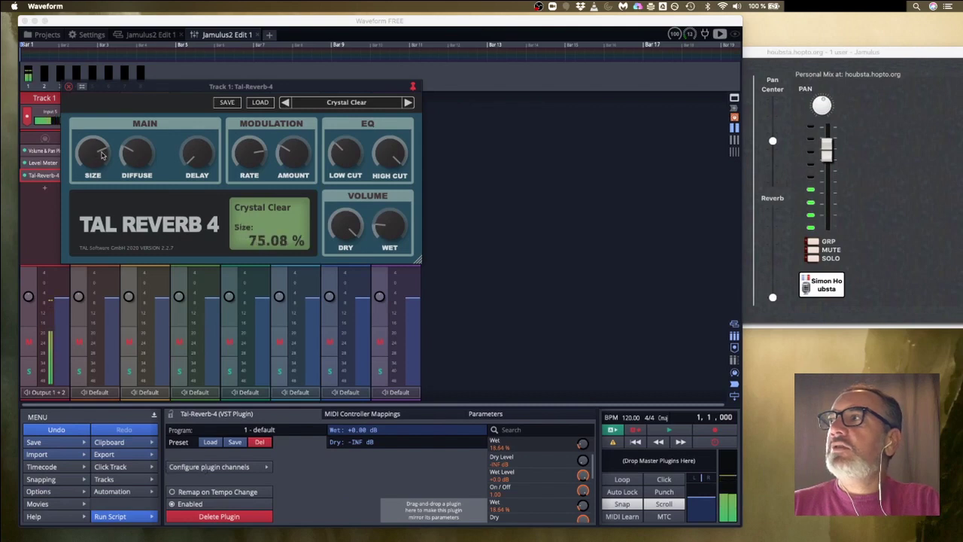
Reduce the reverb size to about 40% and close the plugin window.
left_click_drag(104, 155, 91, 124)
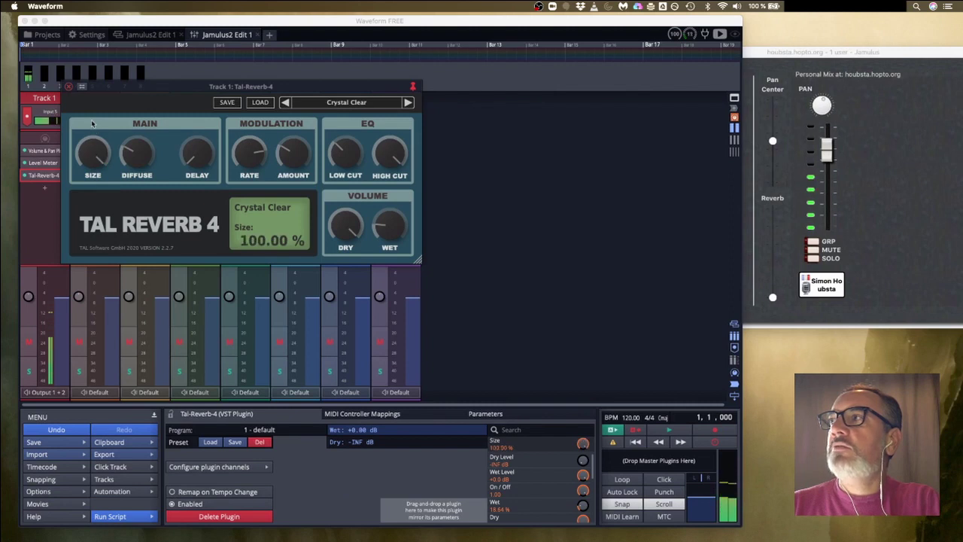
left_click_drag(91, 124, 110, 198)
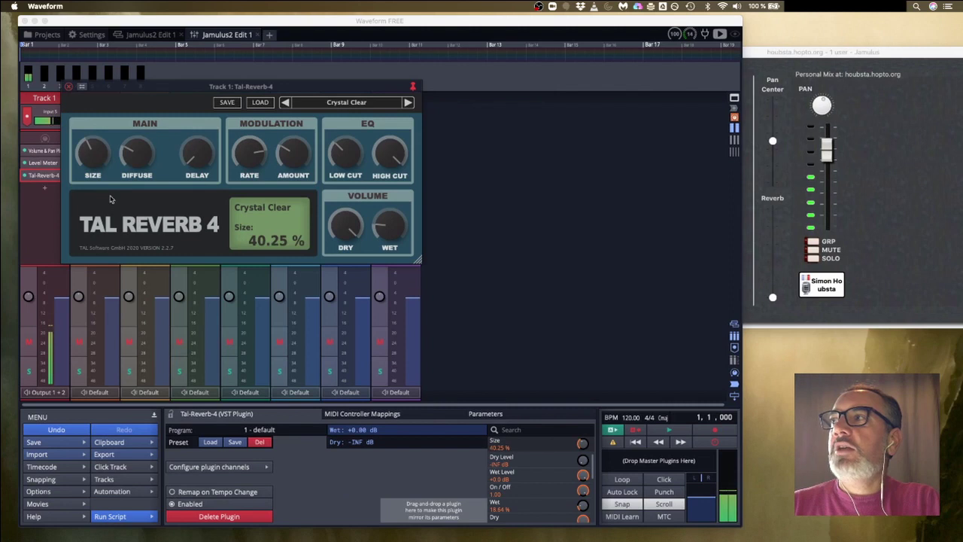
left_click_drag(95, 158, 91, 157)
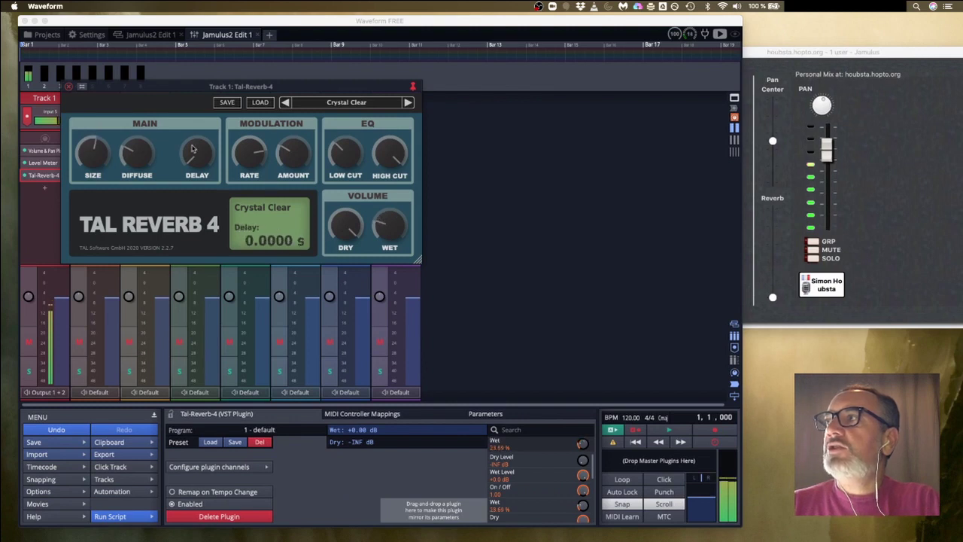
left_click(49, 215)
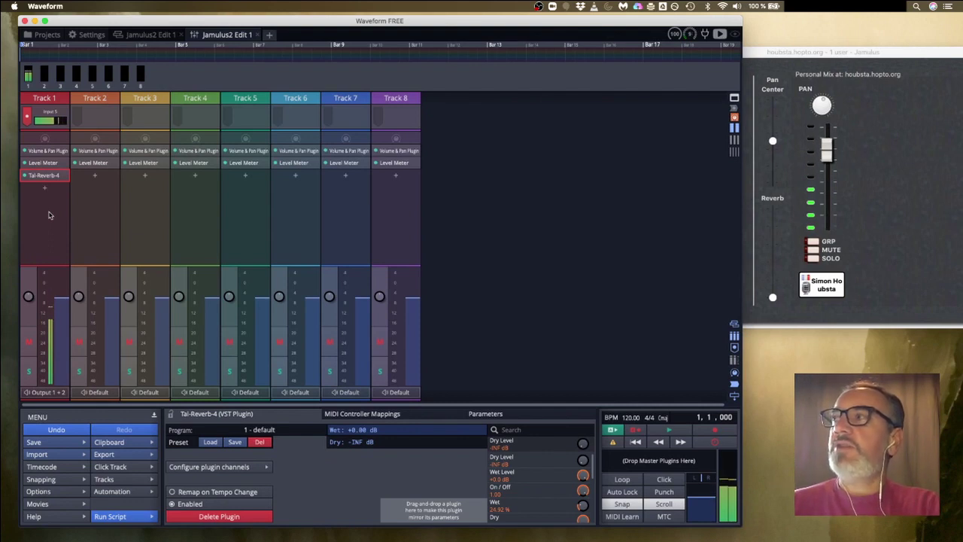
Bypass Tal-Reverb-4 and insert TDR Nova after it on Track 1.
key("b")
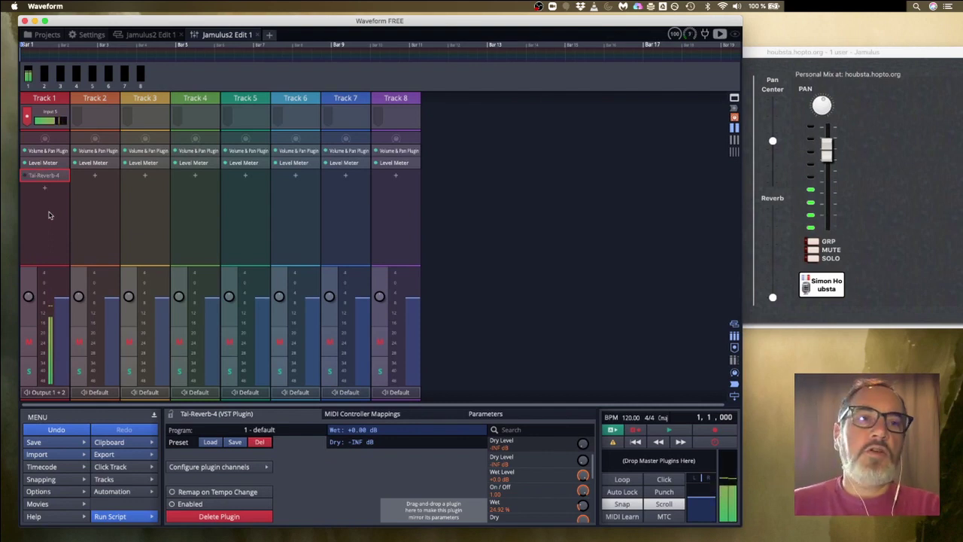
left_click(44, 188)
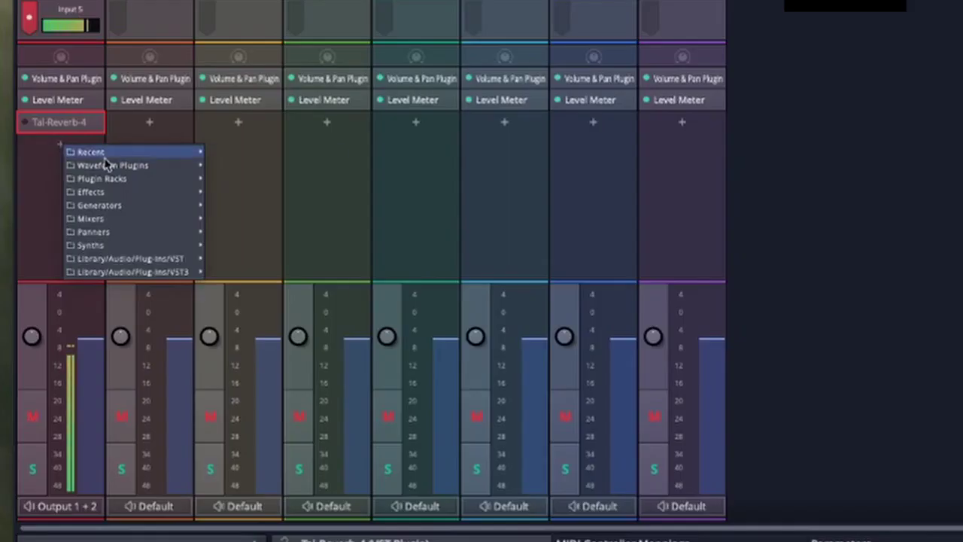
mouse_move(72, 200)
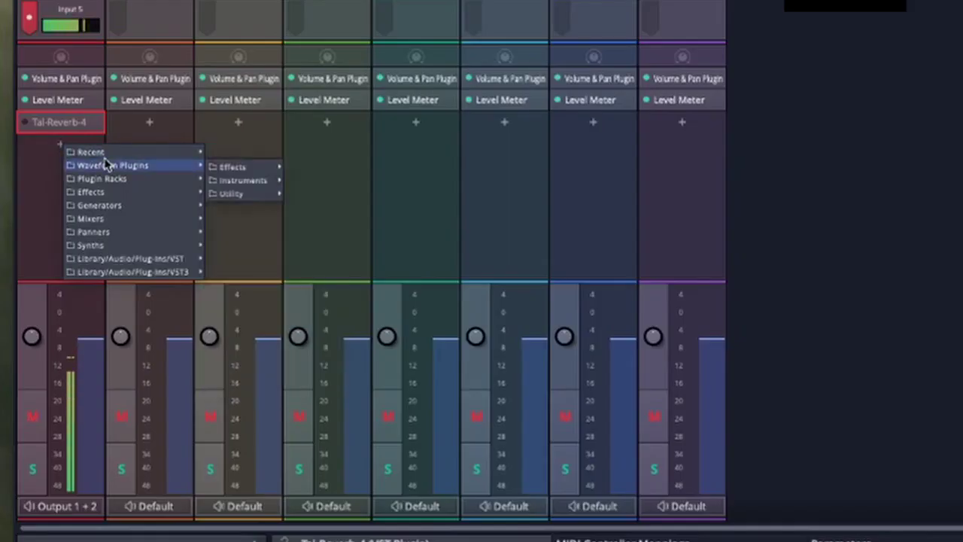
mouse_move(82, 153)
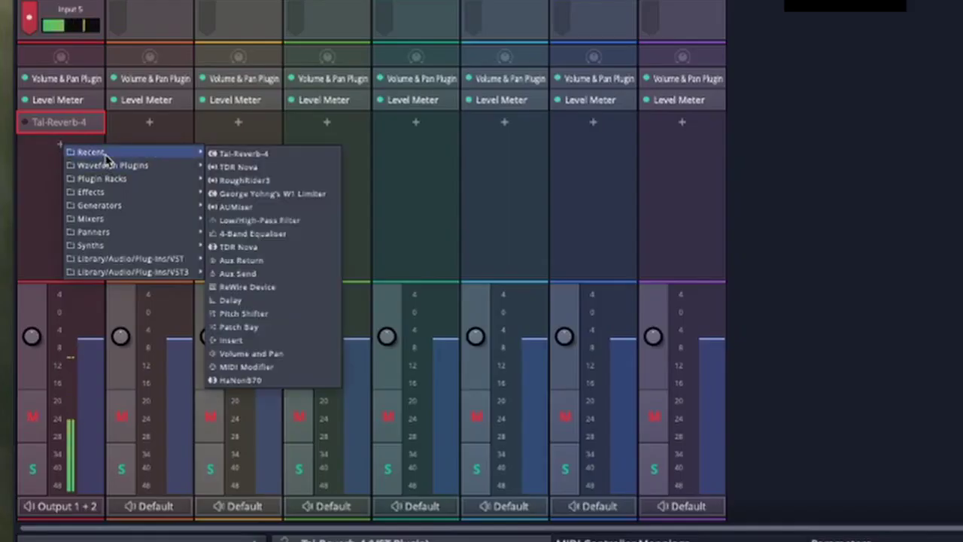
left_click(263, 169)
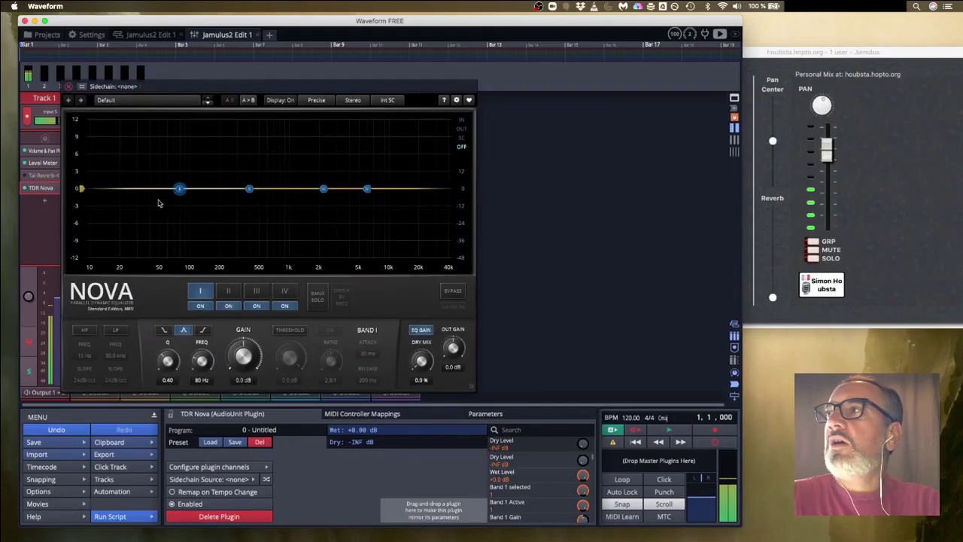
left_click_drag(242, 87, 432, 81)
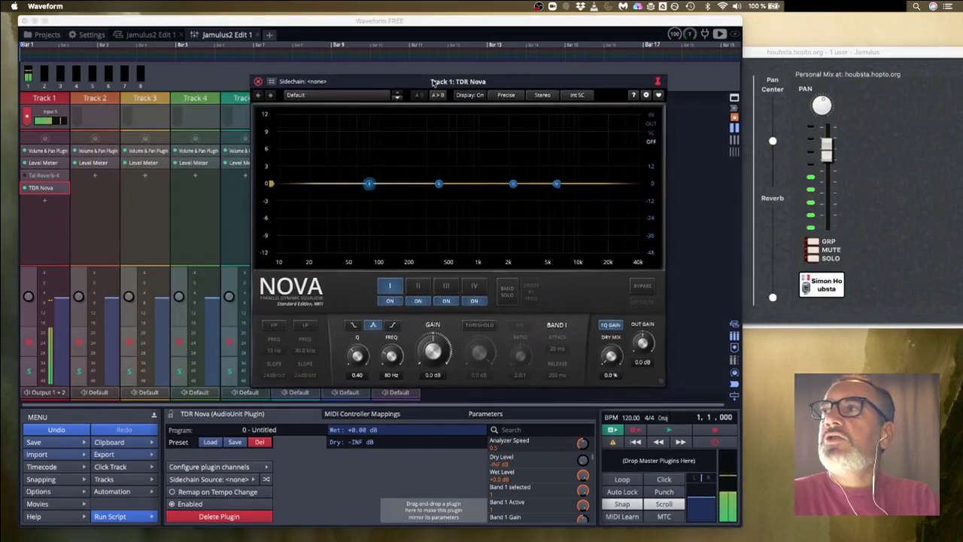
Enable the Nova high-pass filter at 80 Hz and set the analyzer to OUT.
left_click(273, 326)
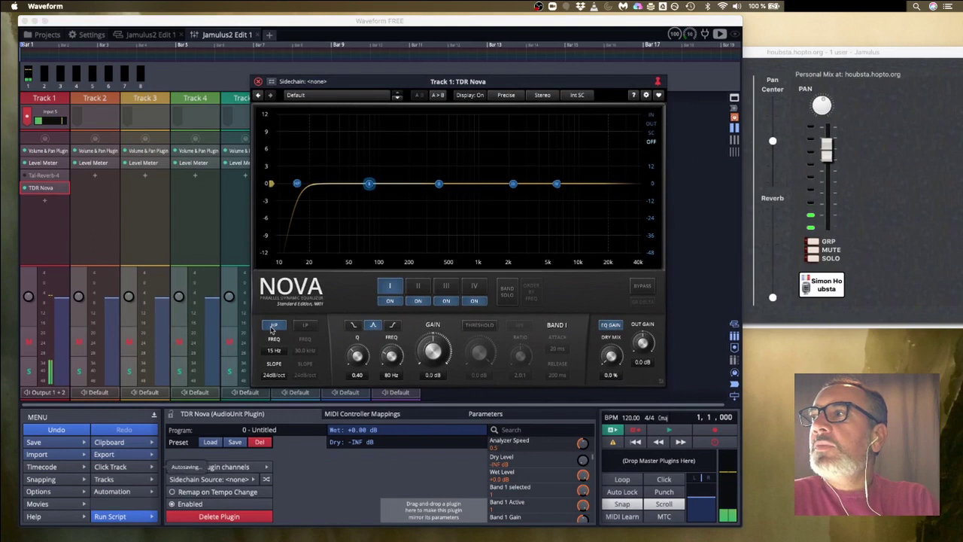
left_click_drag(298, 184, 369, 186)
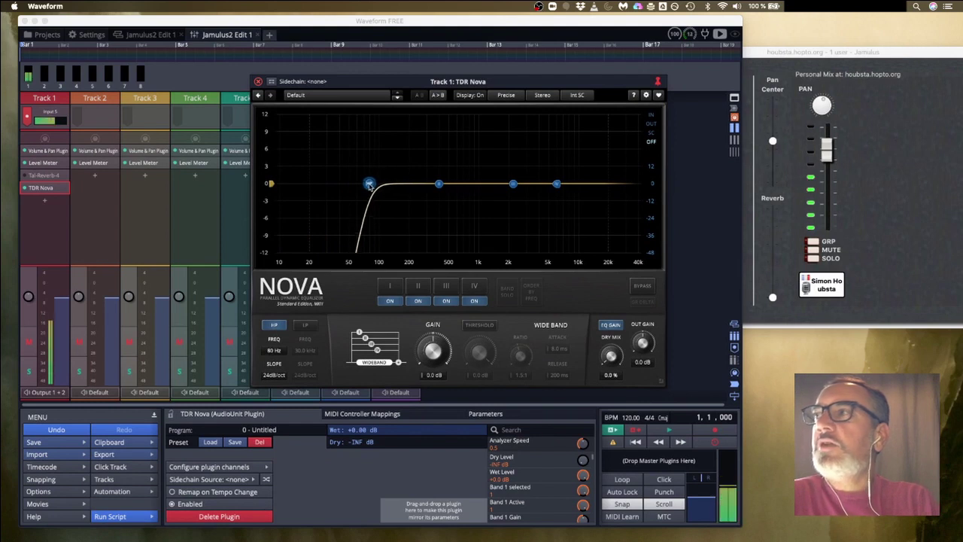
left_click(652, 125)
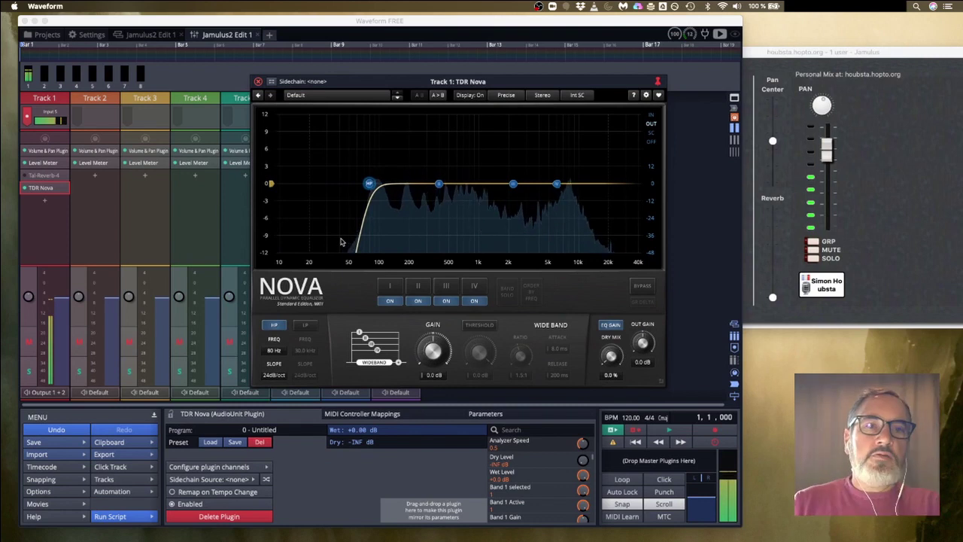
Dip band II around 260 Hz with Q about 2 and boost band IV to 1.5 dB.
left_click_drag(438, 185, 422, 195)
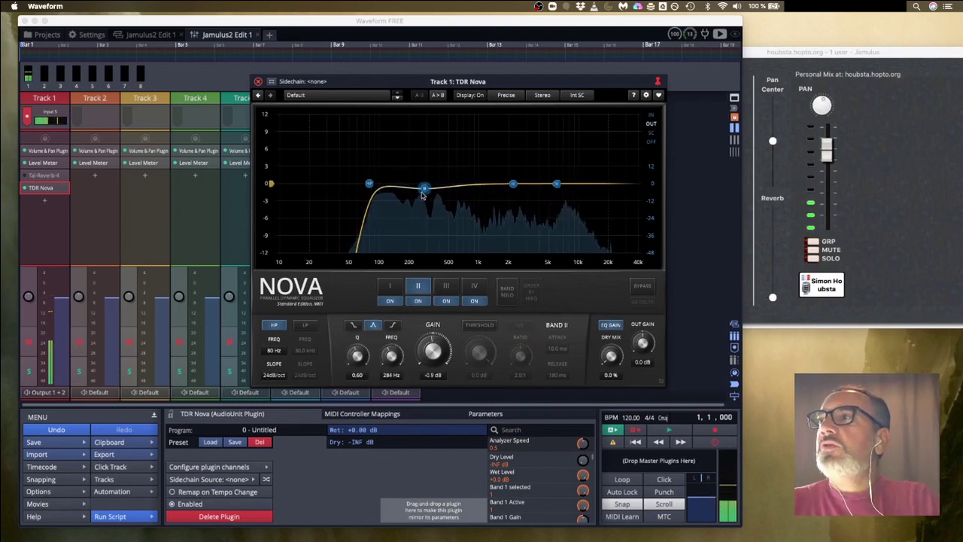
left_click_drag(360, 349, 391, 357)
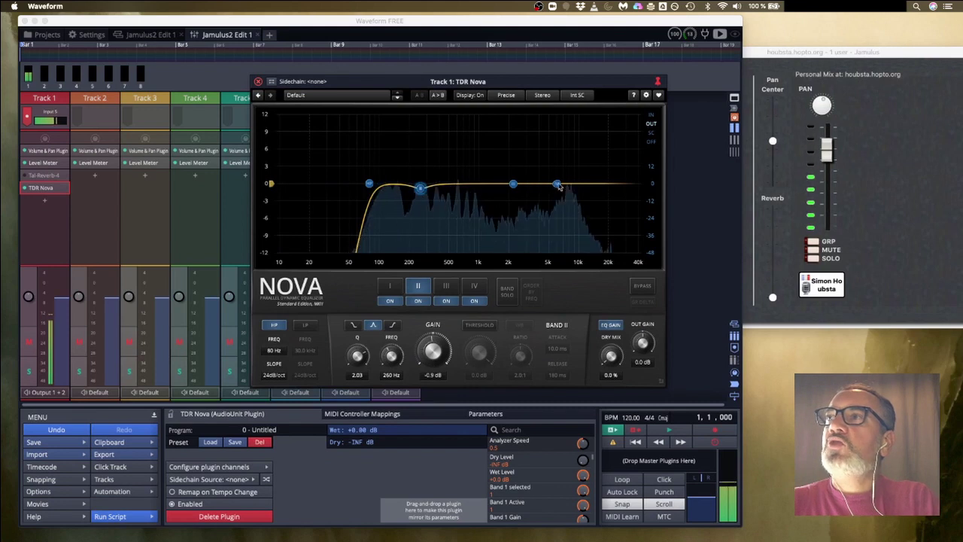
left_click_drag(556, 183, 544, 178)
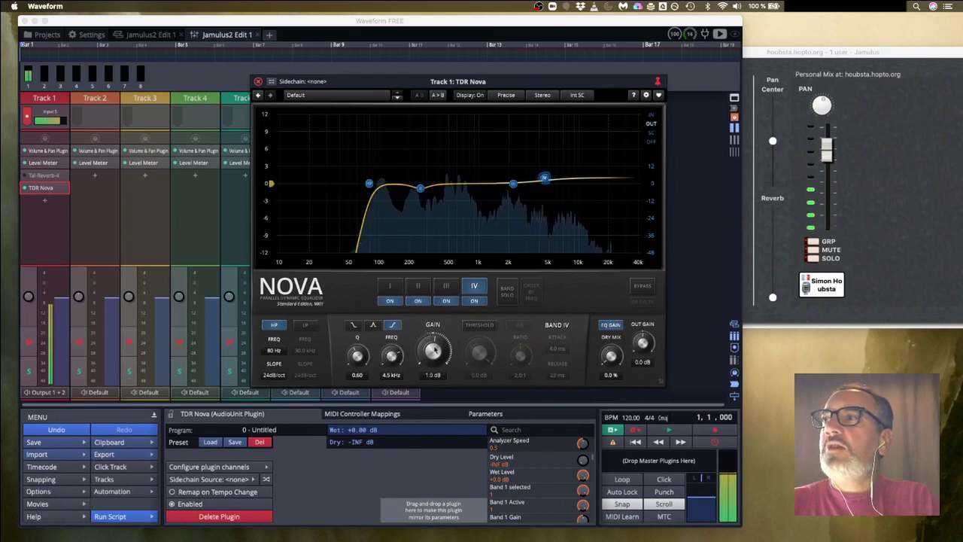
left_click_drag(434, 353, 435, 348)
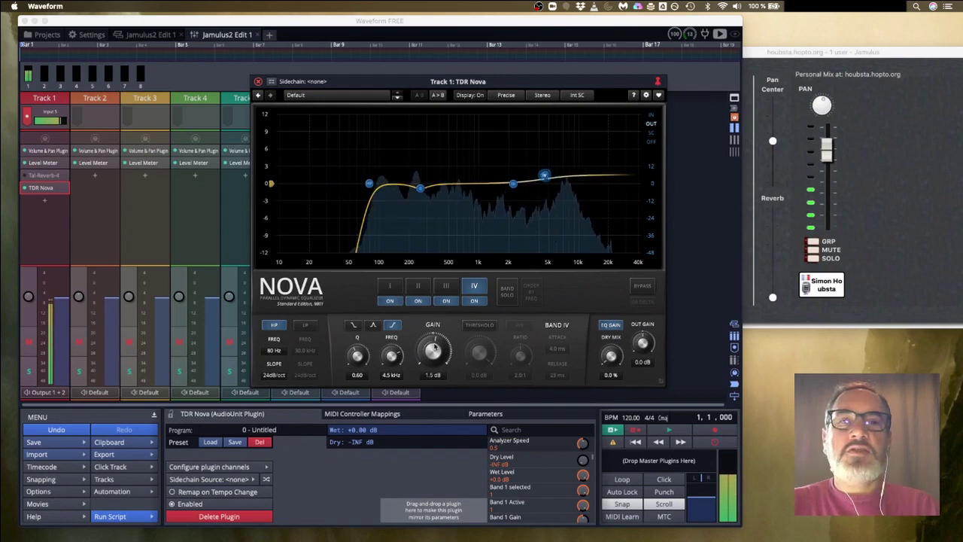
left_click(258, 81)
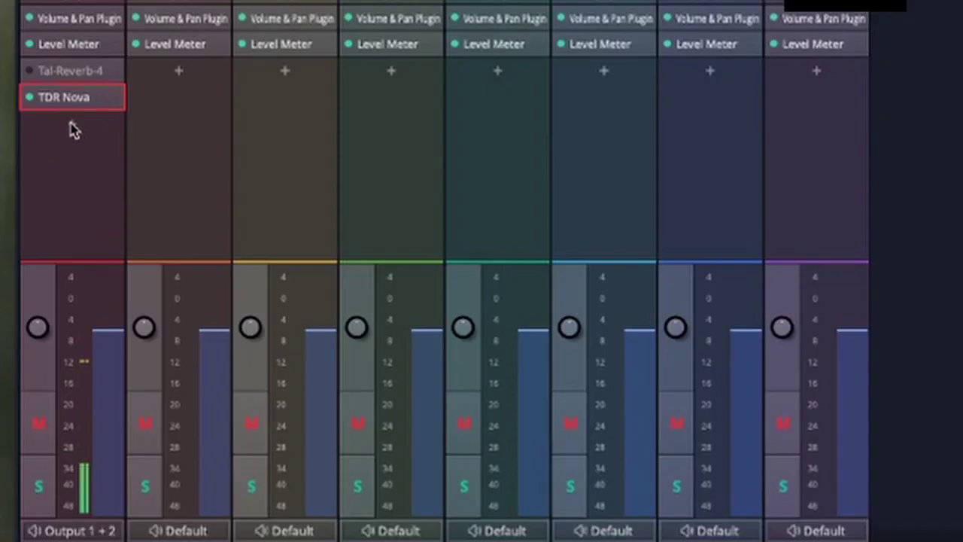
Add RoughRider3 after TDR Nova and load the 03 - Just A Bit Off The Top preset.
left_click(45, 202)
mouse_move(121, 135)
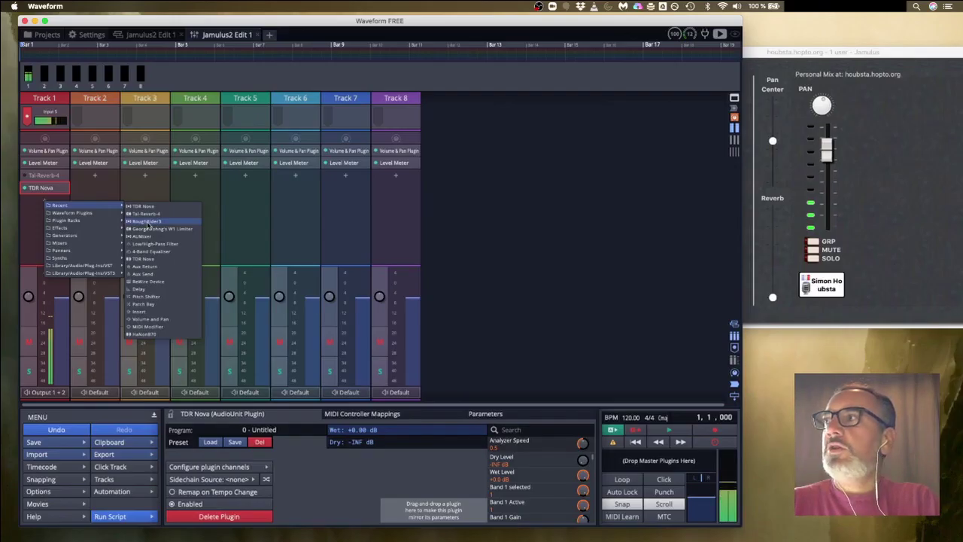
left_click(147, 222)
left_click(807, 117)
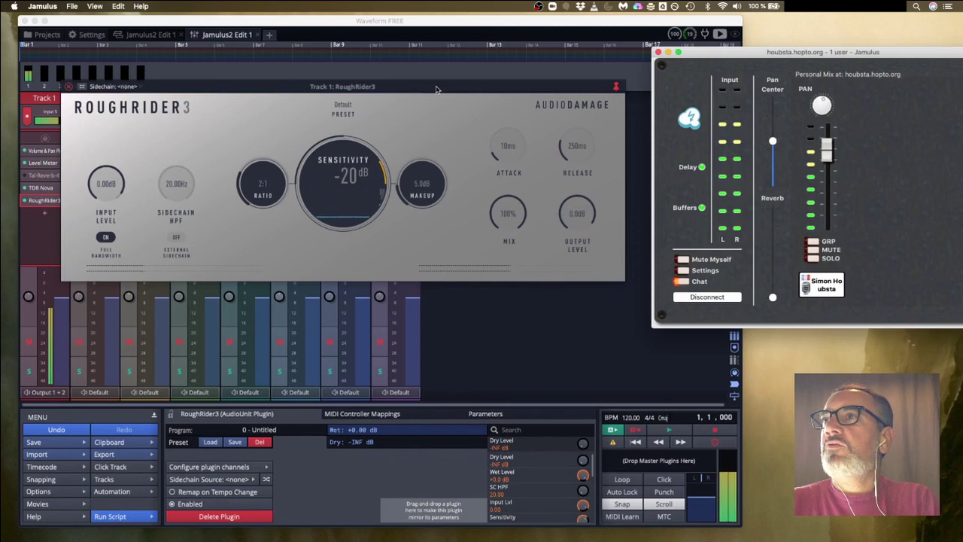
left_click(343, 110)
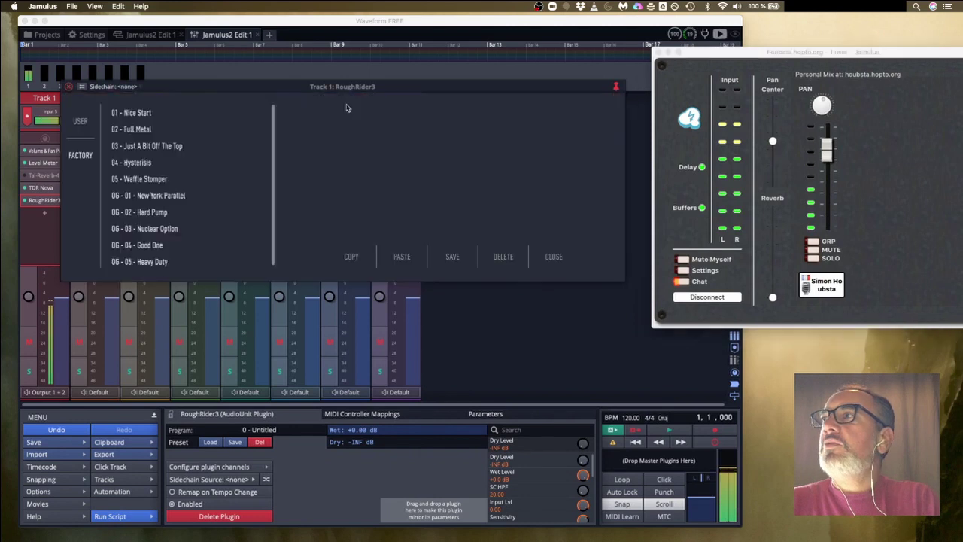
left_click(146, 147)
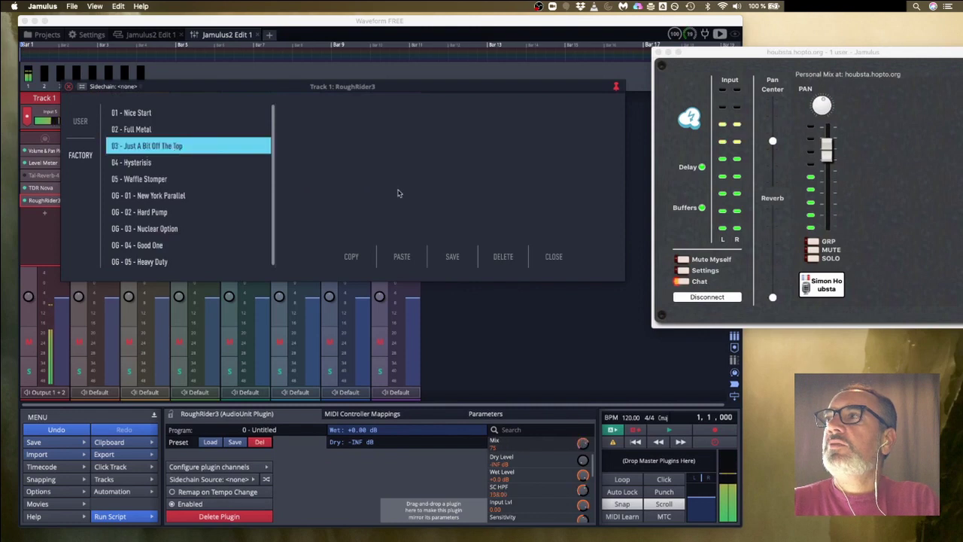
left_click(554, 256)
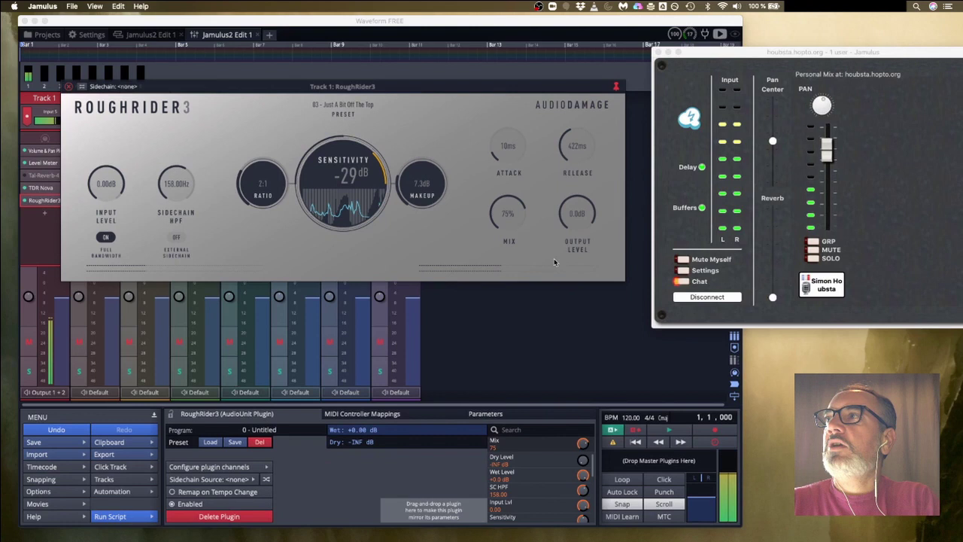
Adjust the compressor's sensitivity, lower makeup to 5.7 dB and lengthen the attack.
left_click_drag(389, 175, 369, 133)
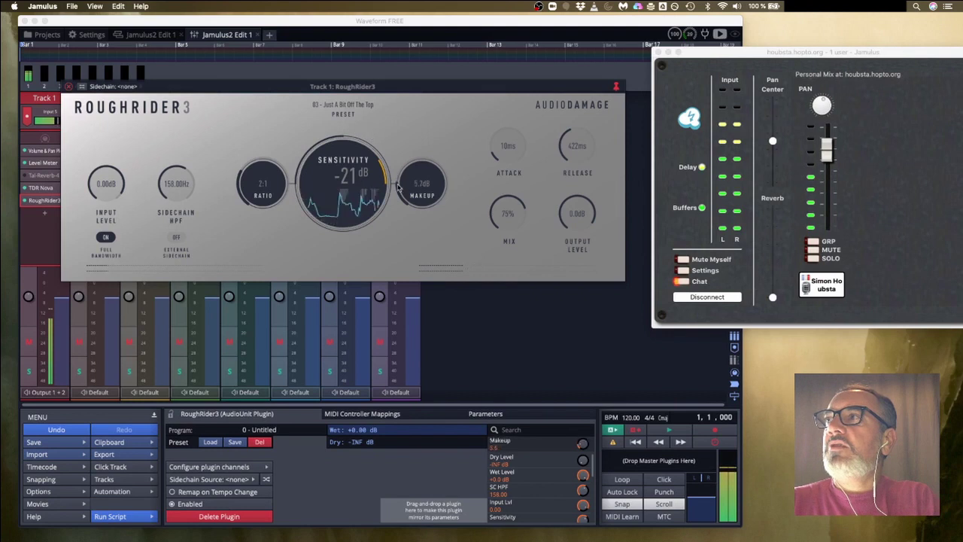
left_click_drag(398, 181, 398, 188)
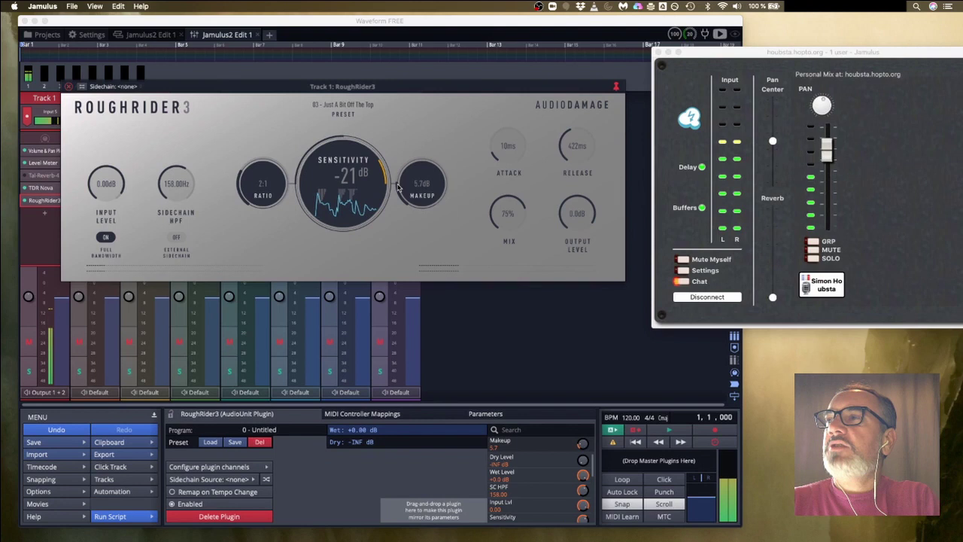
left_click_drag(491, 146, 490, 136)
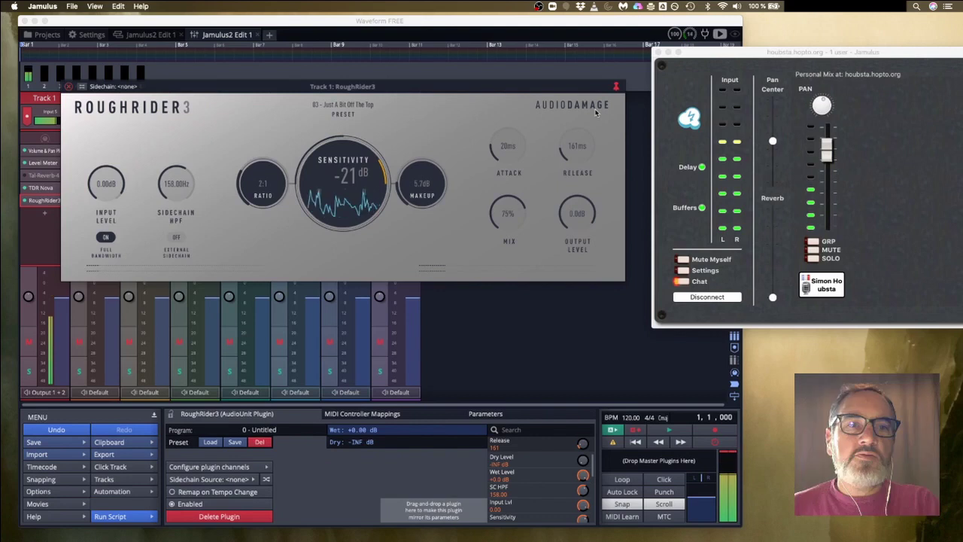
left_click(69, 86)
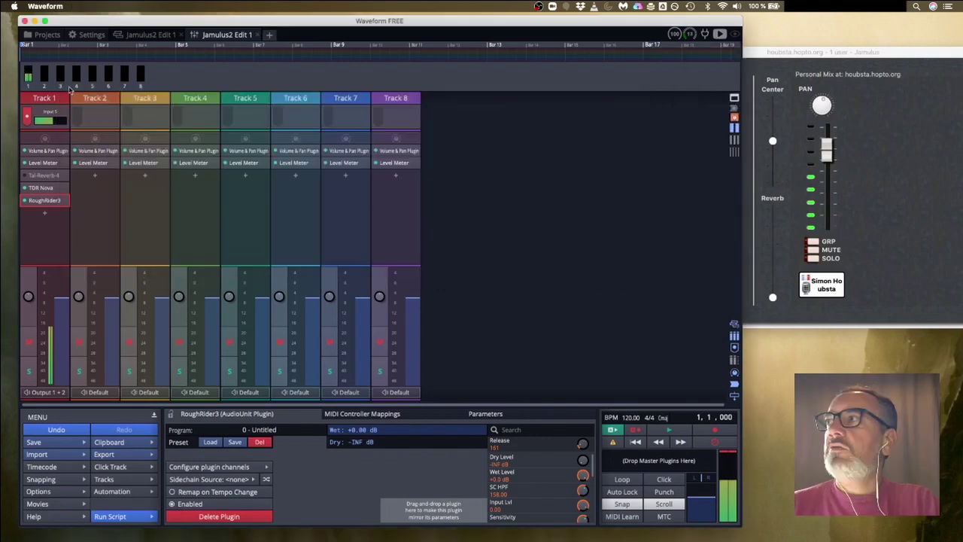
mouse_move(45, 175)
left_mouse_down()
mouse_move(43, 188)
mouse_move(48, 175)
left_mouse_up()
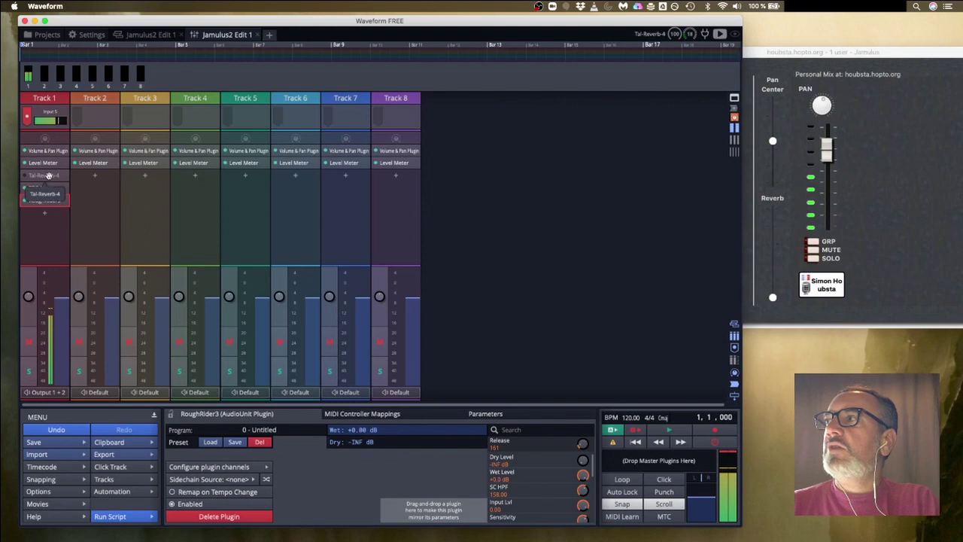
double_click(48, 175)
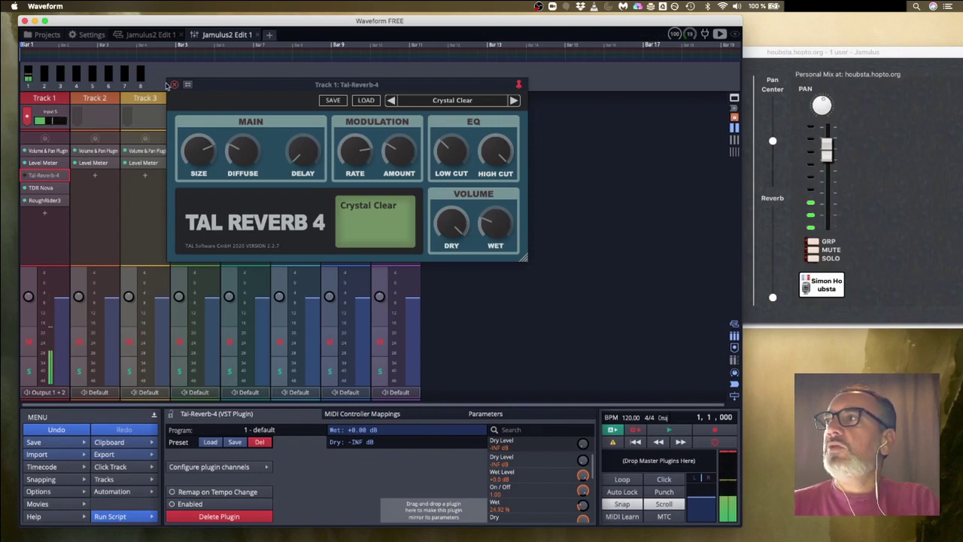
left_click(882, 193)
left_click(44, 200)
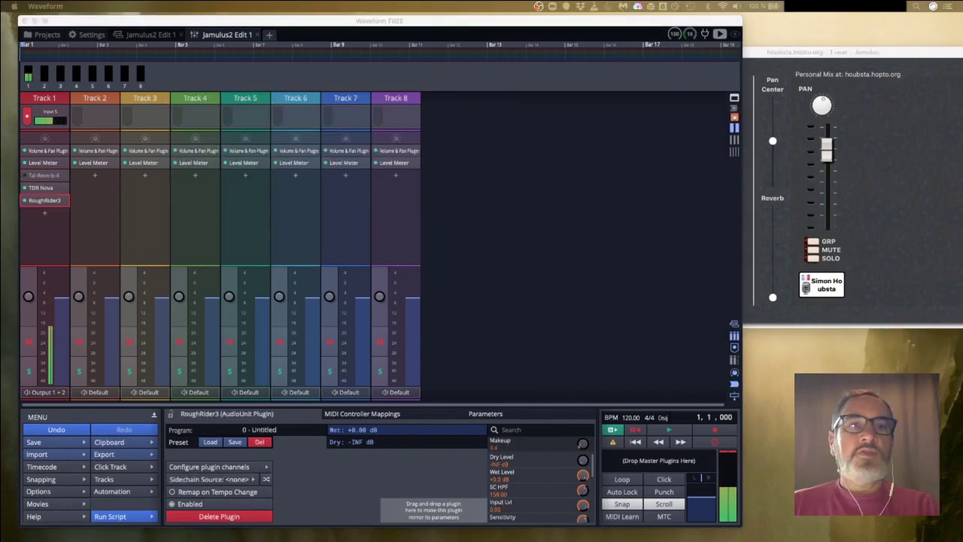